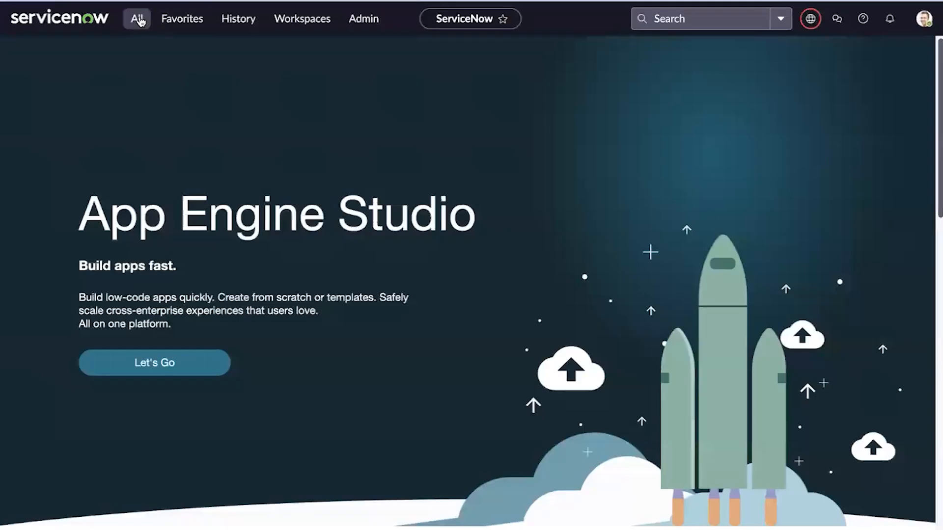
# Search the navigator for 'decision tables' and open System Definition > Decision Tables
pyautogui.click(136, 19)
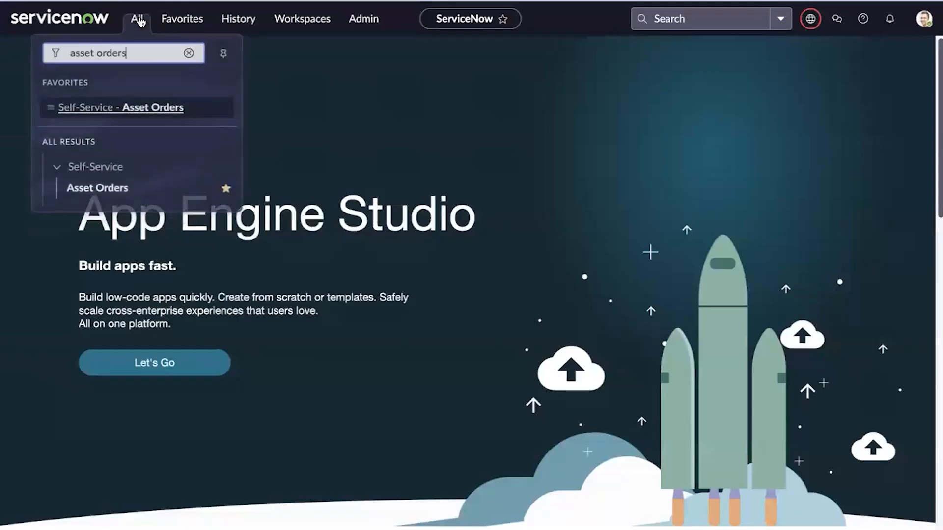
pyautogui.tripleClick(126, 57)
pyautogui.press('BackSpace')
pyautogui.write('decis')
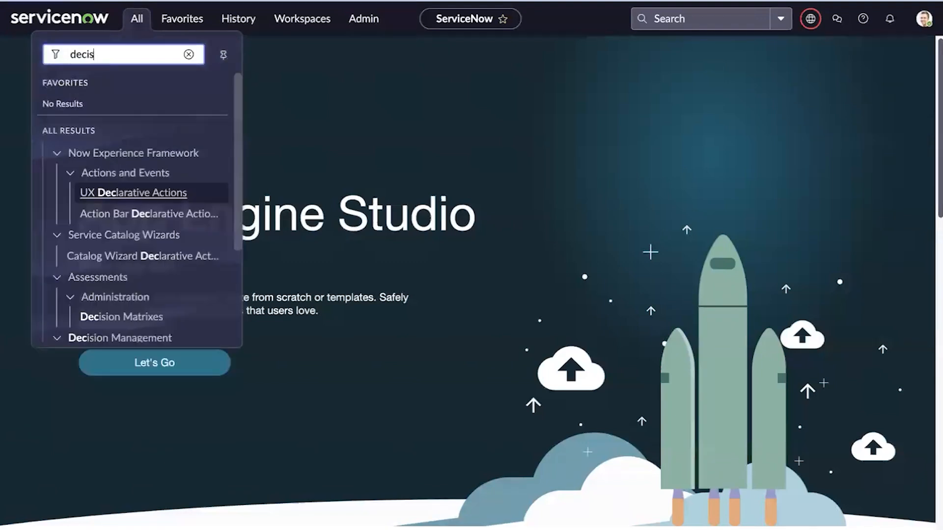
pyautogui.write('ion tables')
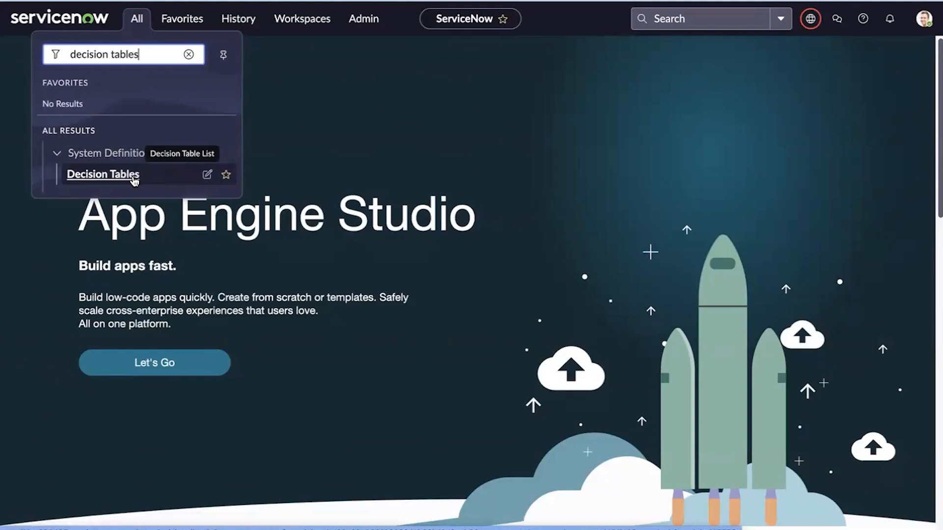
pyautogui.click(134, 175)
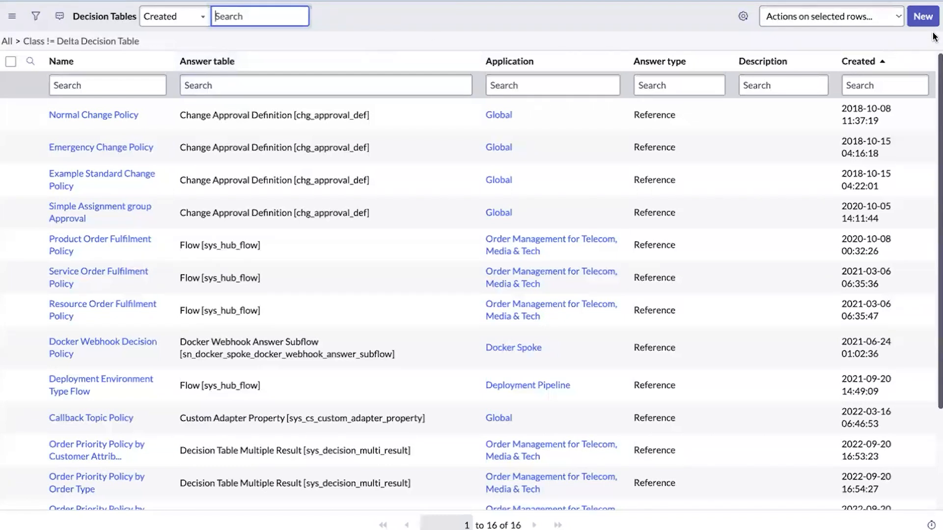
# Create a new decision table named 'Asset Orders' and continue into Decision Builder
pyautogui.click(919, 18)
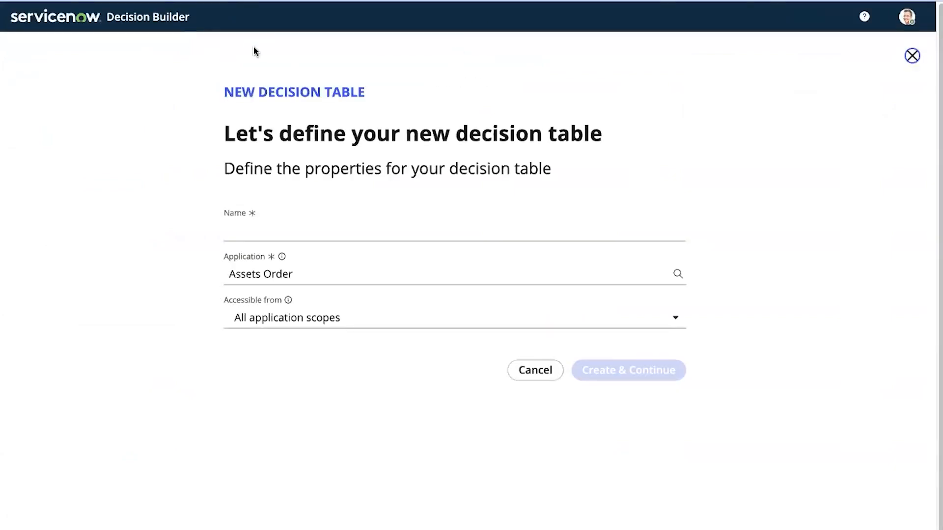
pyautogui.click(250, 233)
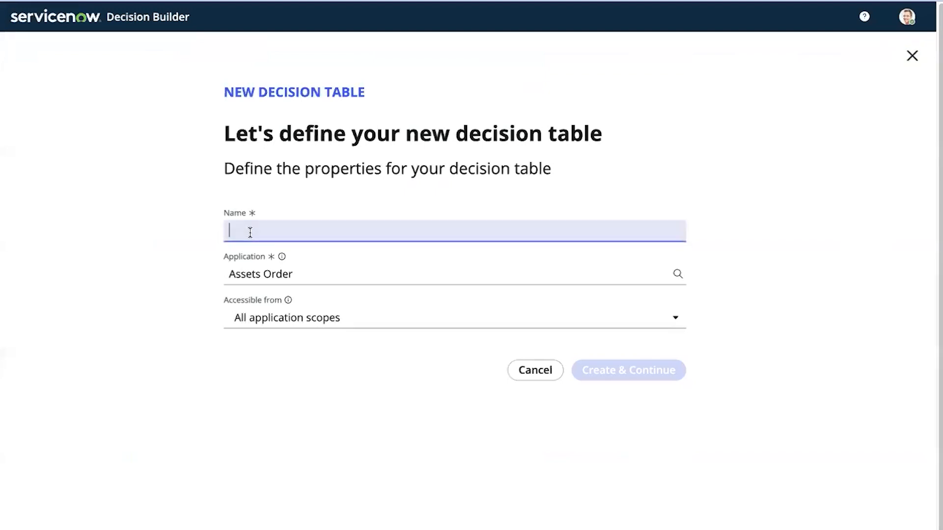
pyautogui.write('Asset Orders')
pyautogui.click(497, 438)
pyautogui.click(619, 373)
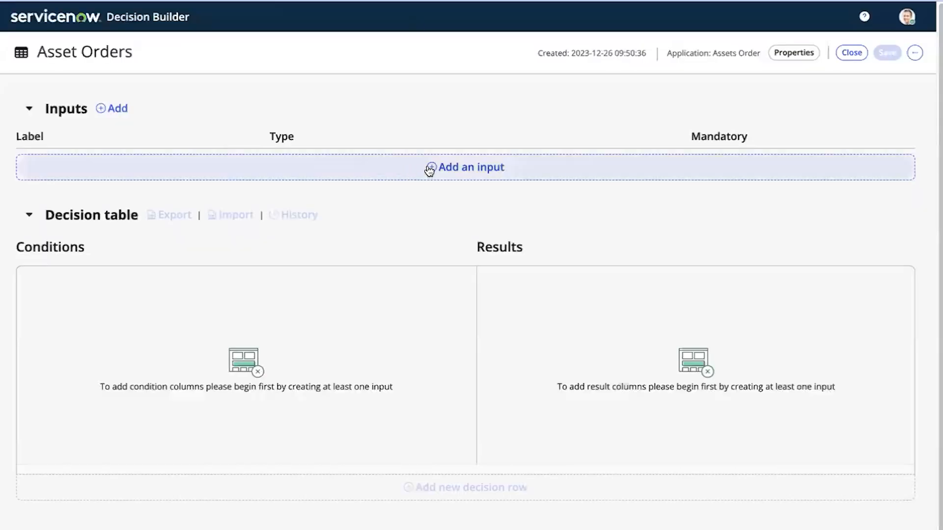
# Add a mandatory Integer input labelled 'Number of Units'
pyautogui.click(429, 168)
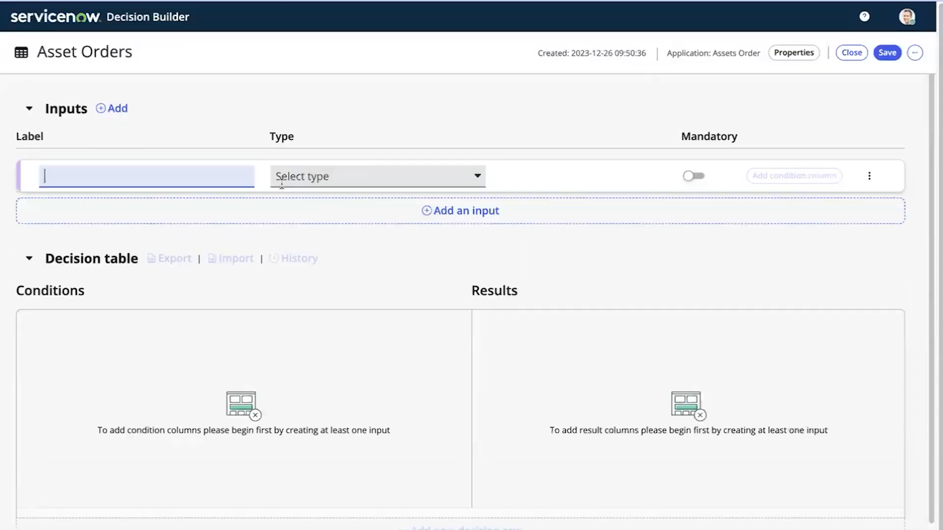
pyautogui.write('Numb')
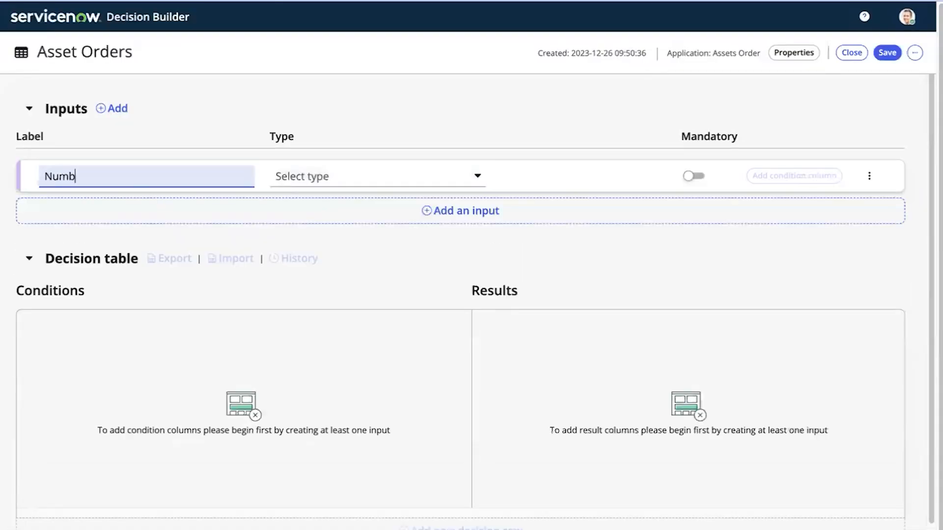
pyautogui.write('er of Units')
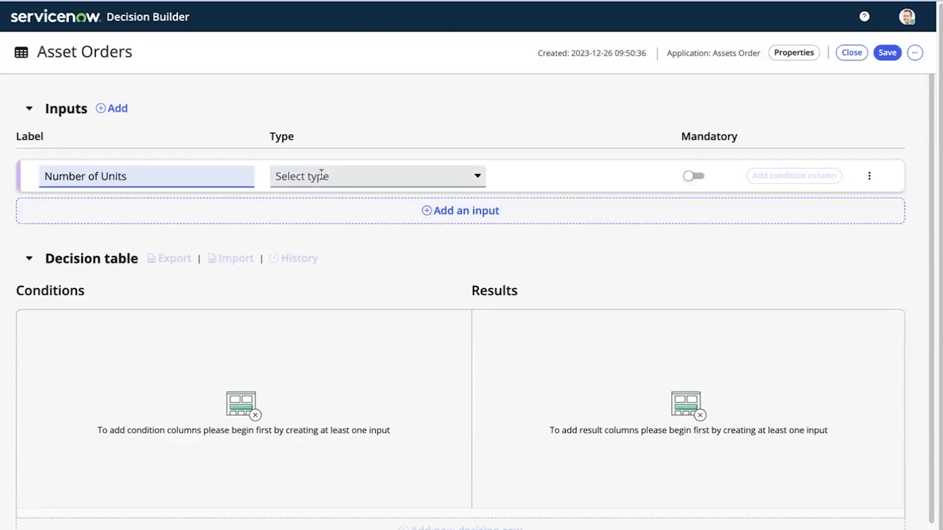
pyautogui.click(315, 176)
pyautogui.write('n')
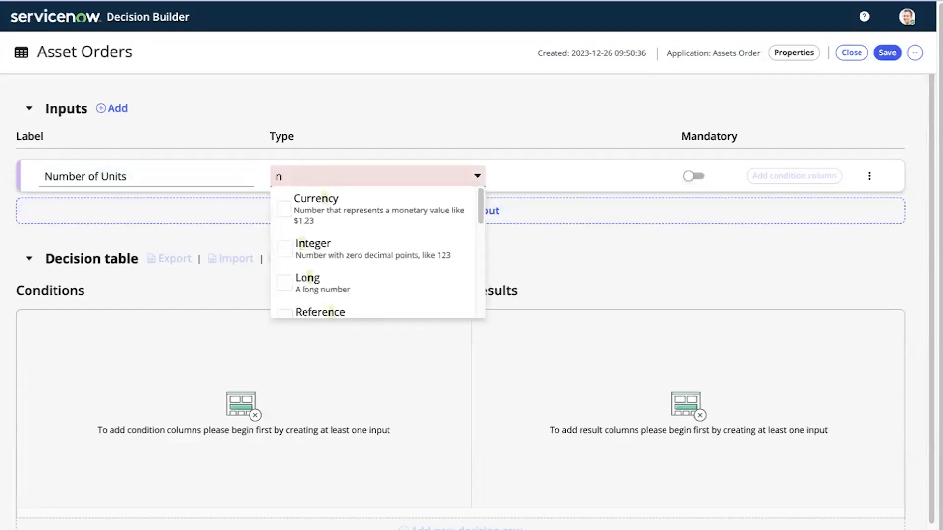
pyautogui.click(381, 261)
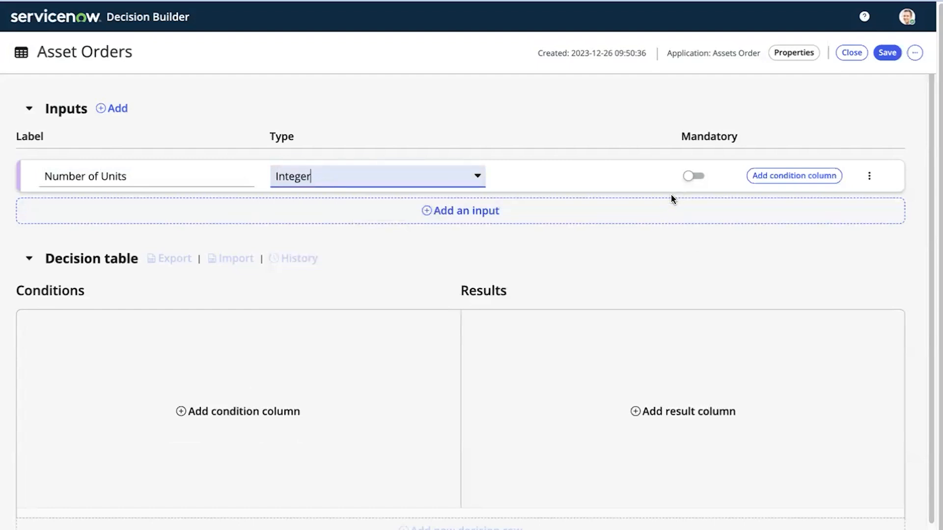
pyautogui.click(694, 178)
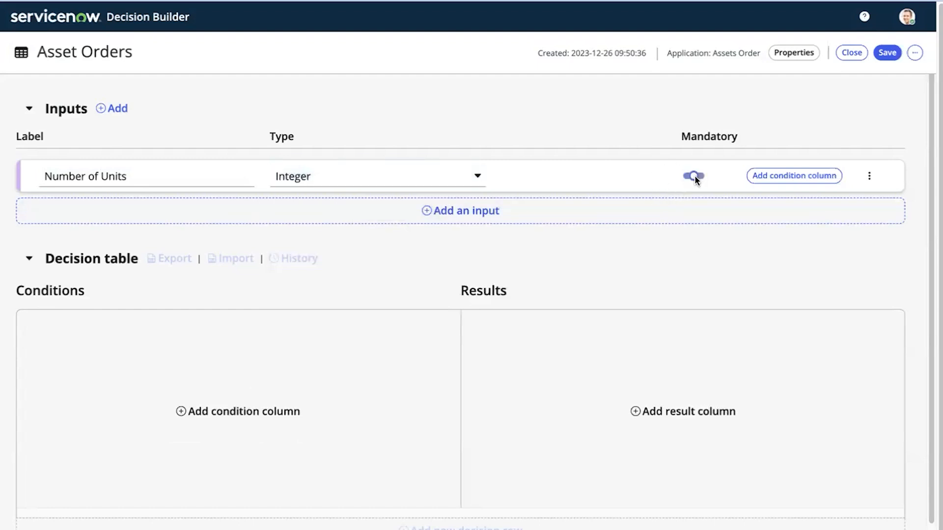
# Add a mandatory True/False input labelled 'COD'
pyautogui.click(429, 211)
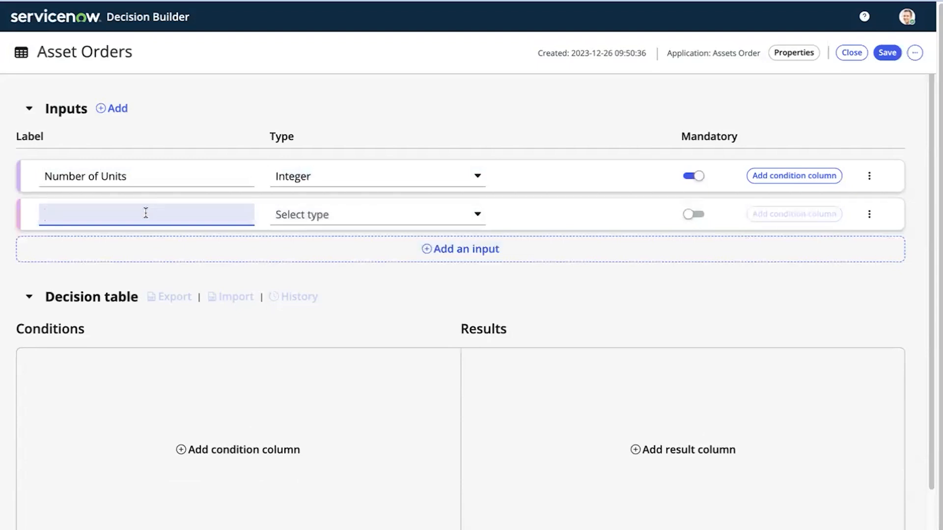
pyautogui.write('Co')
pyautogui.click(335, 213)
pyautogui.write('u')
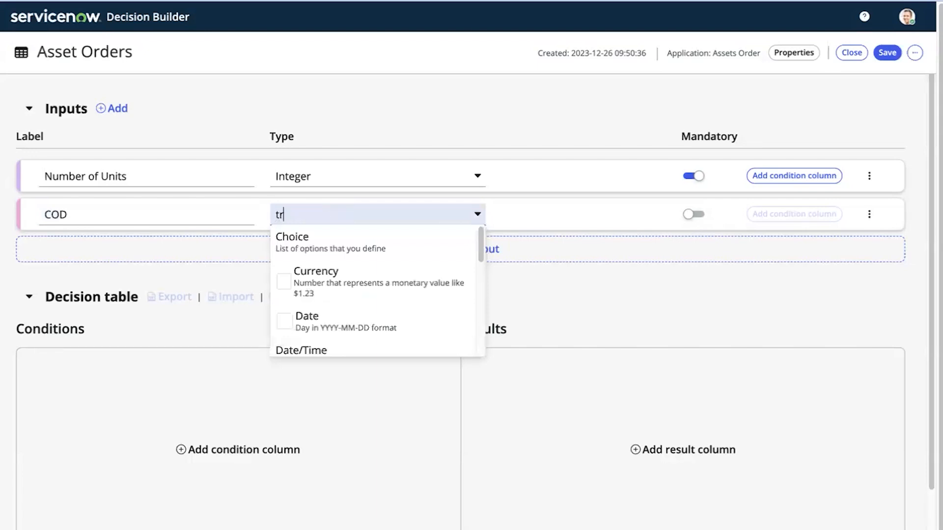
pyautogui.write('e/False')
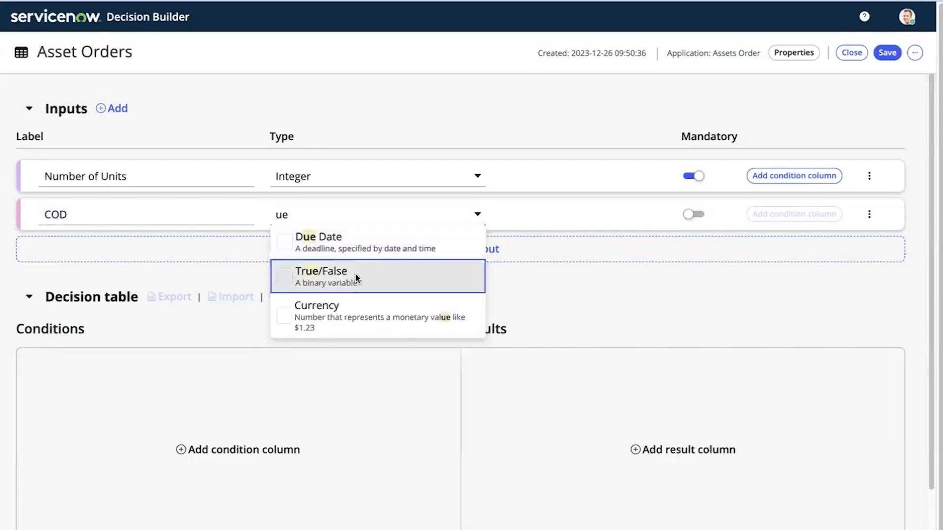
pyautogui.click(357, 278)
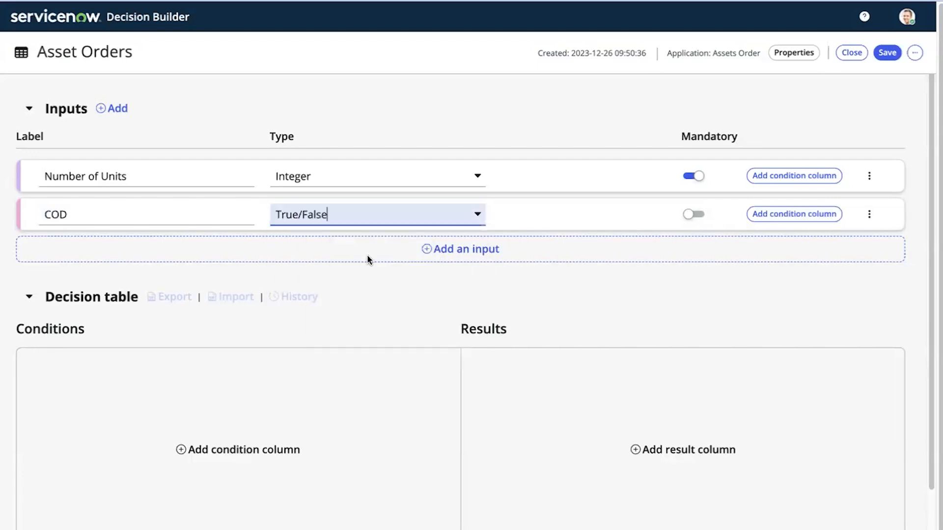
pyautogui.click(697, 214)
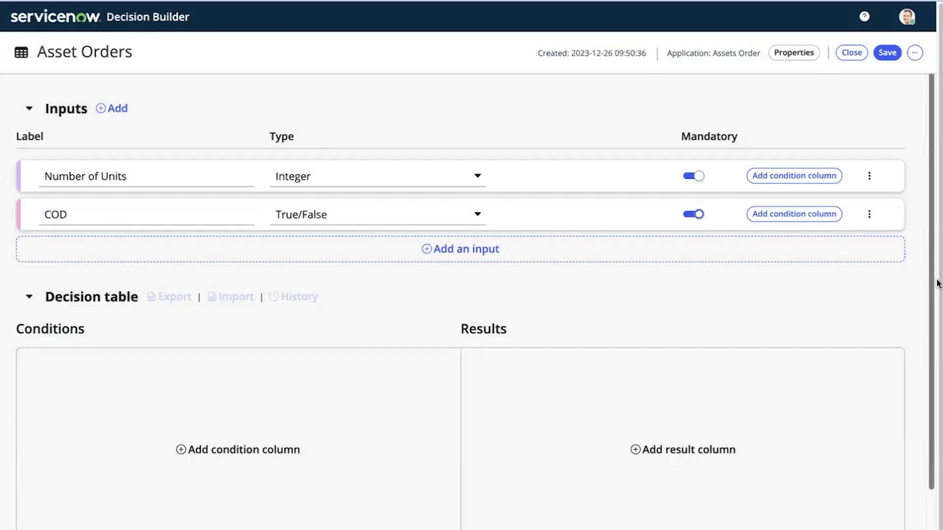
pyautogui.moveTo(933, 284); pyautogui.dragTo(928, 322)
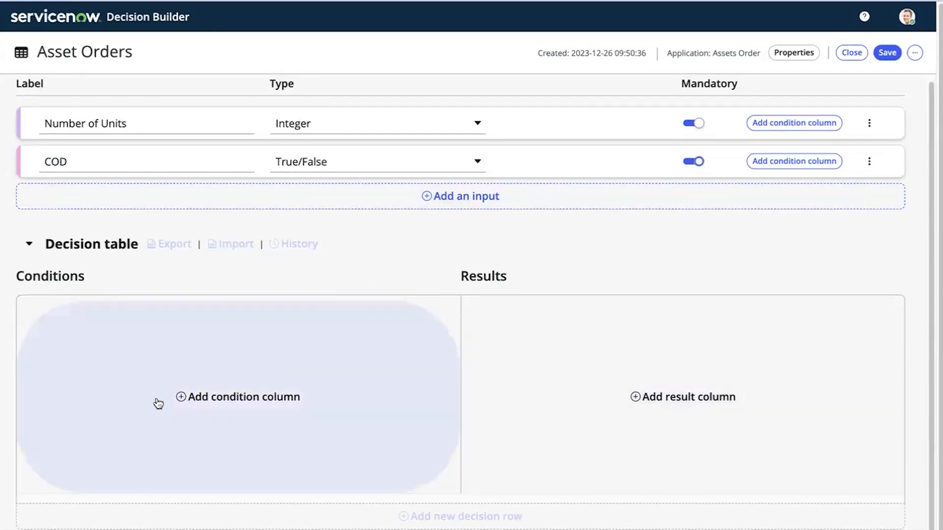
# Add a 'Units Ordered' condition column based on the Number of Units input
pyautogui.click(182, 398)
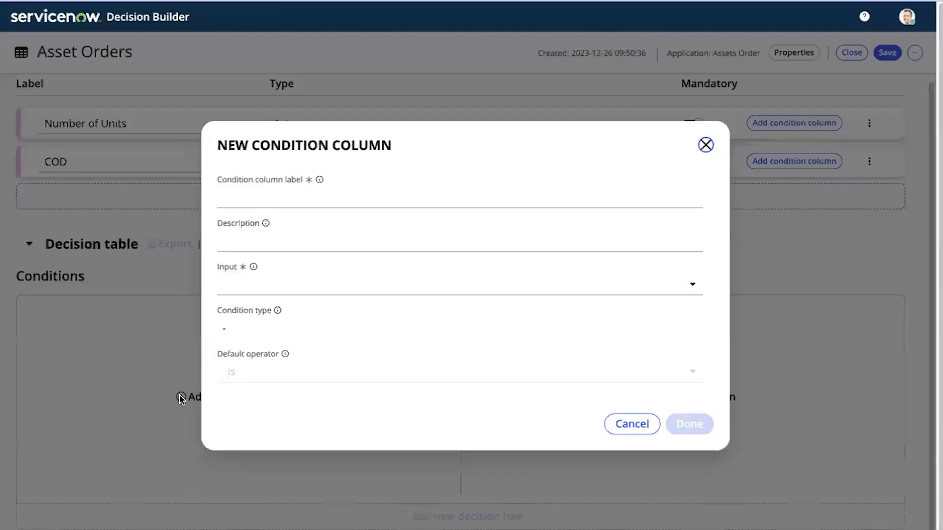
pyautogui.click(264, 204)
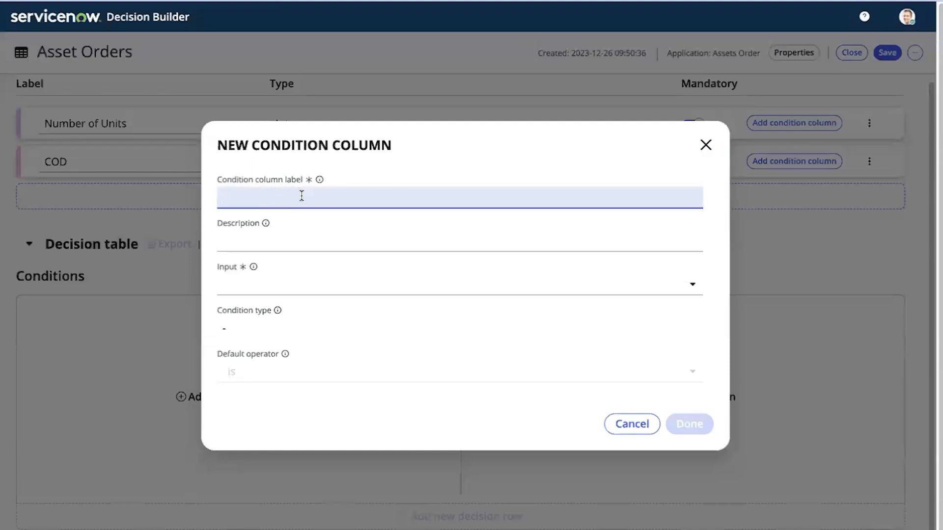
pyautogui.write('Units Ordered')
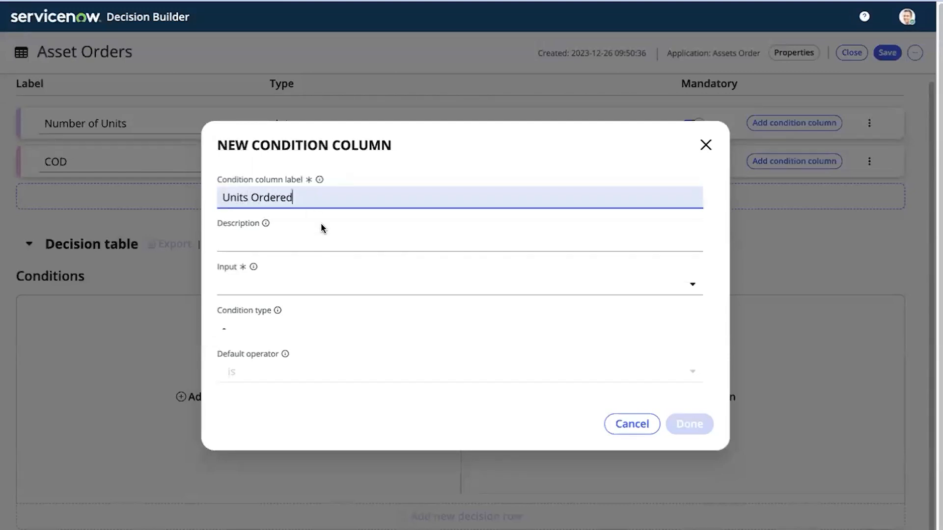
pyautogui.click(269, 282)
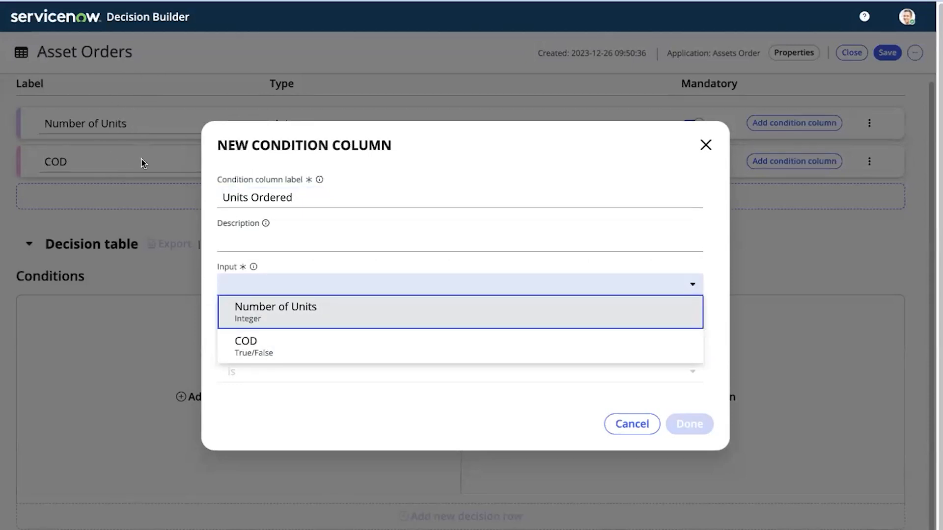
pyautogui.click(280, 314)
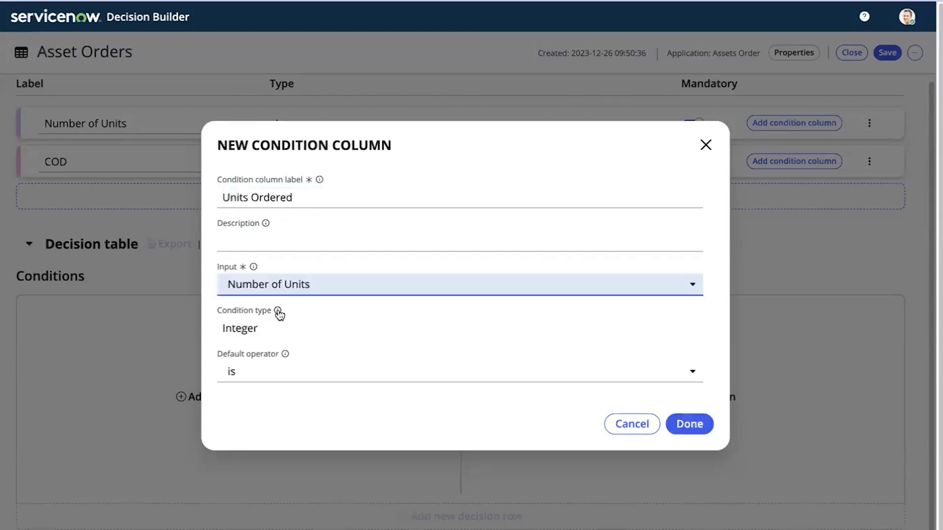
pyautogui.click(703, 426)
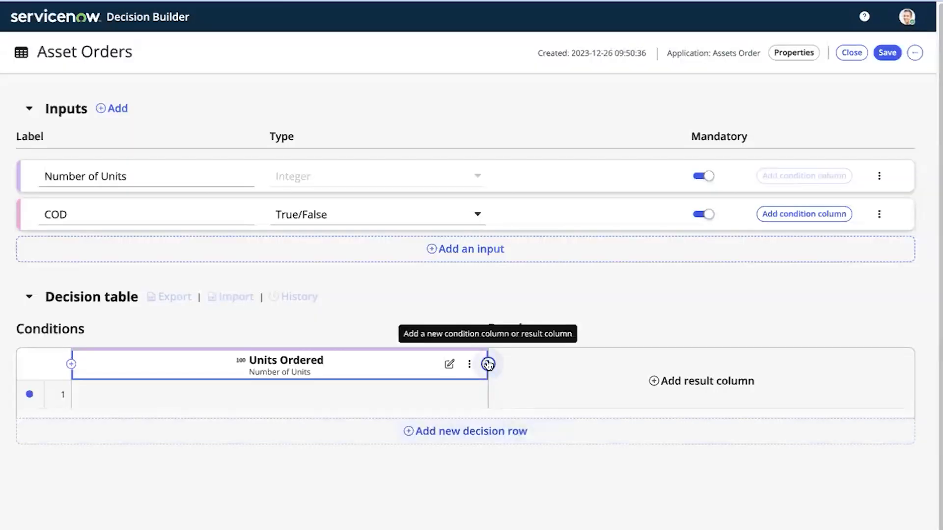
# Add a second condition column labelled 'COD' based on the COD input
pyautogui.click(488, 365)
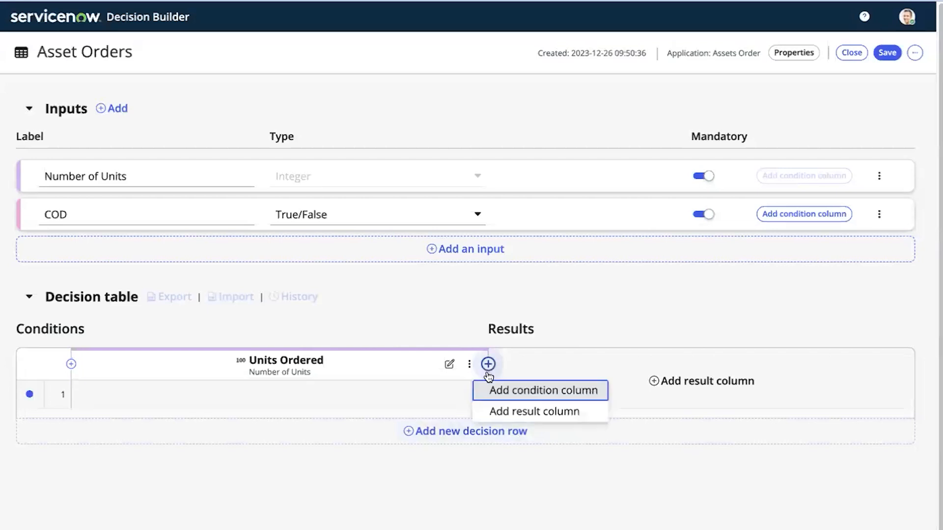
pyautogui.click(512, 393)
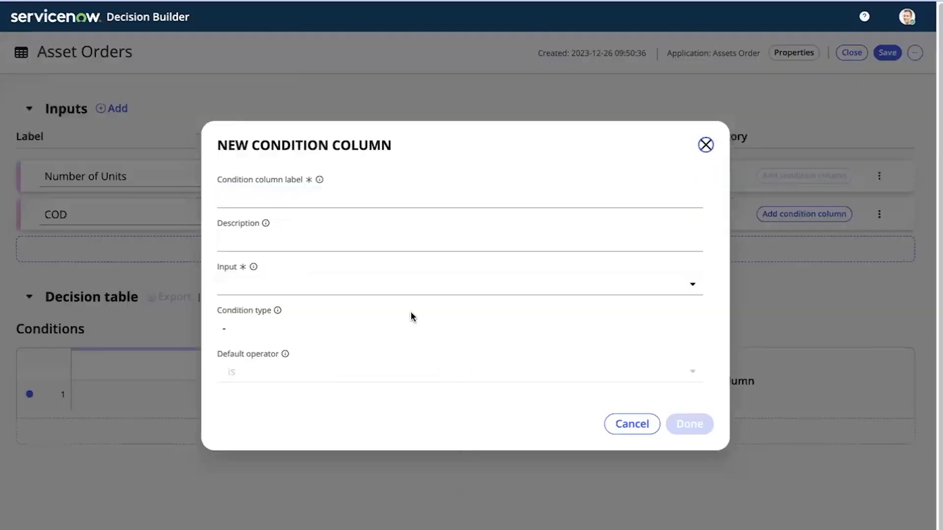
pyautogui.click(255, 196)
pyautogui.write('COD')
pyautogui.click(288, 280)
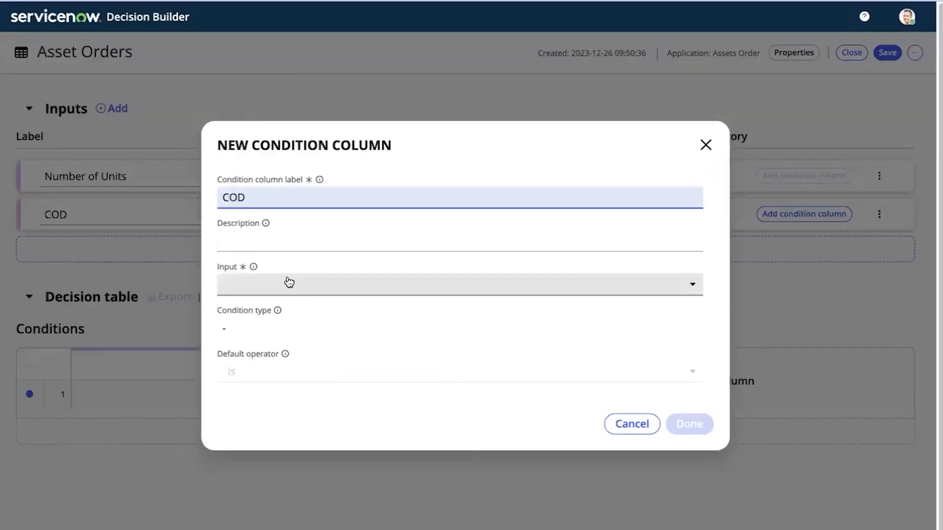
pyautogui.click(272, 315)
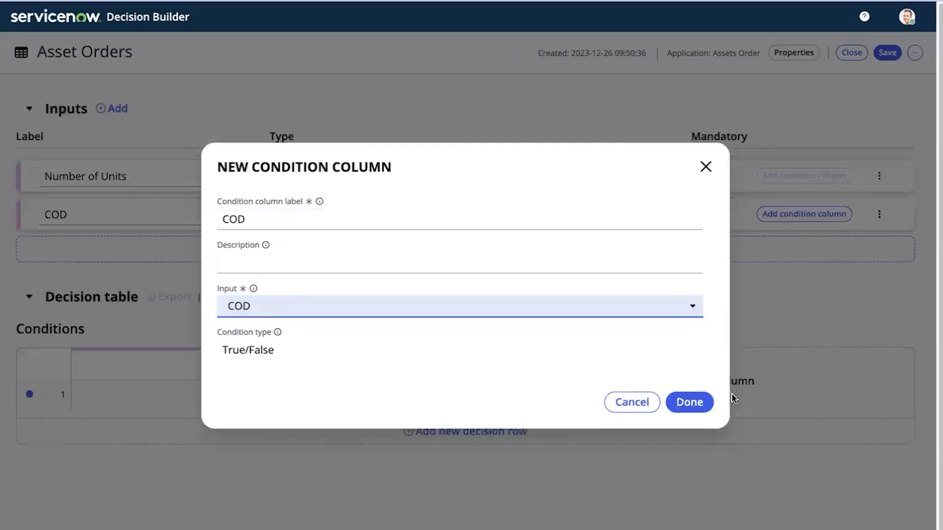
pyautogui.click(707, 402)
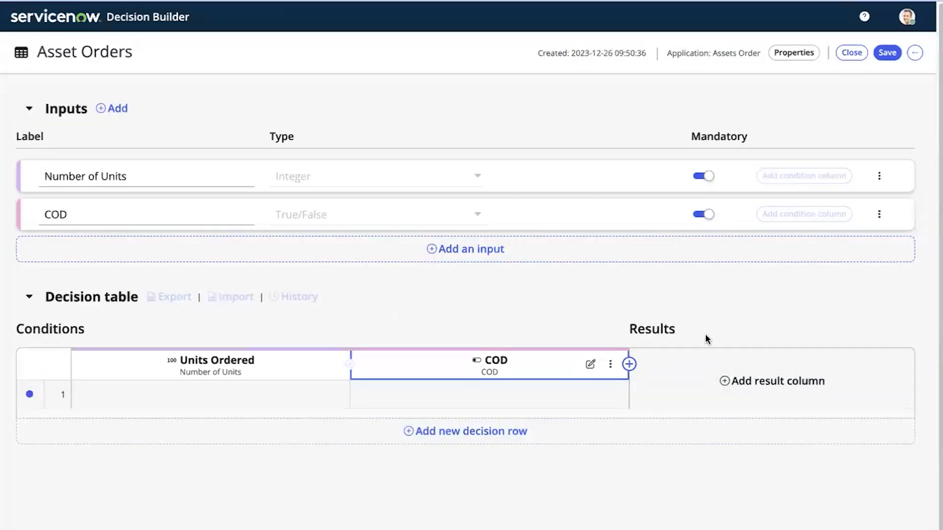
# Add a result column labelled 'Discount' with result type String
pyautogui.click(724, 382)
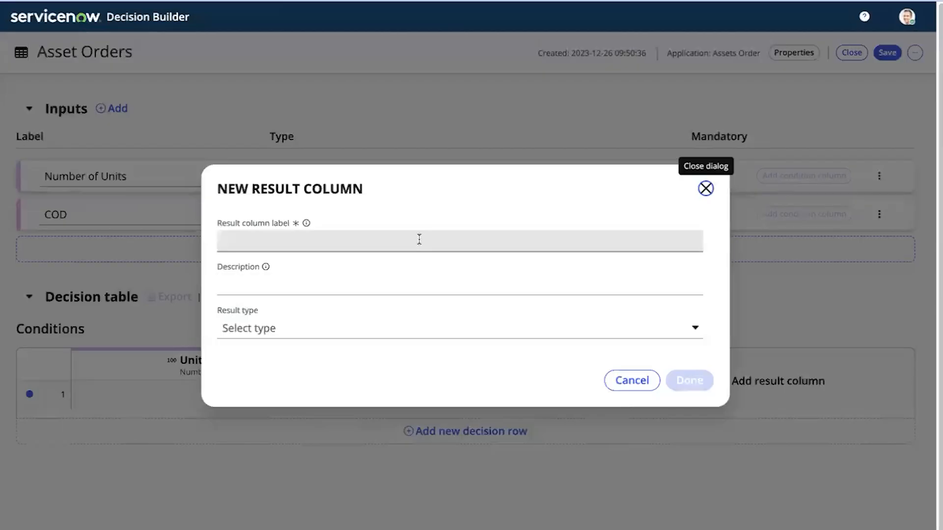
pyautogui.click(419, 239)
pyautogui.write('Discount')
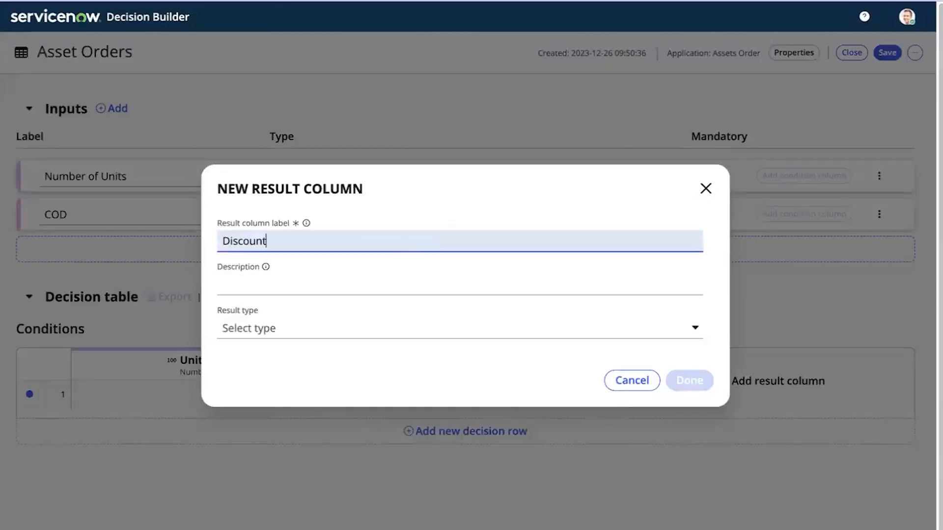
pyautogui.click(352, 320)
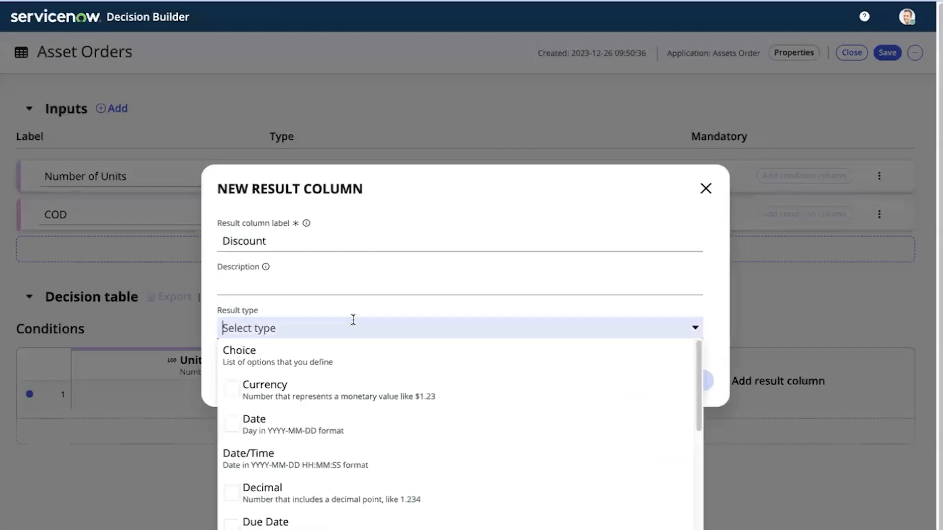
pyautogui.write('stri')
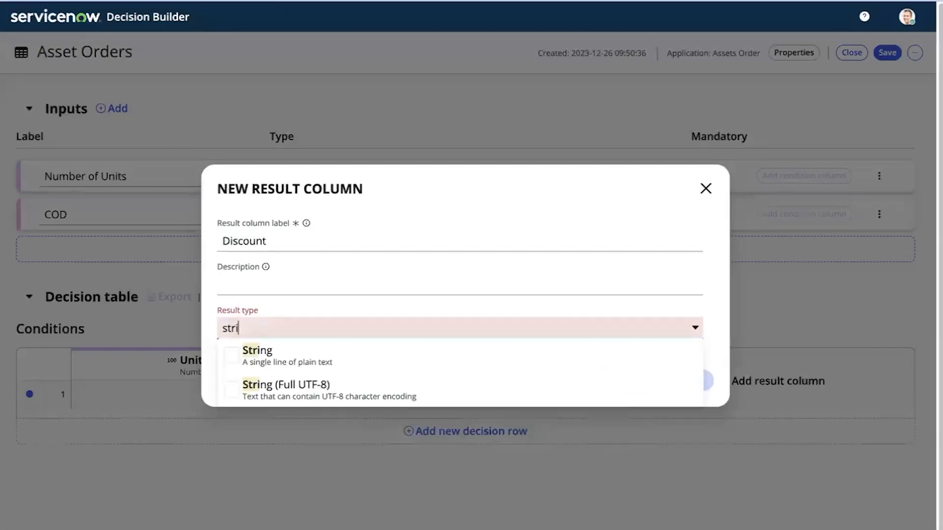
pyautogui.click(275, 370)
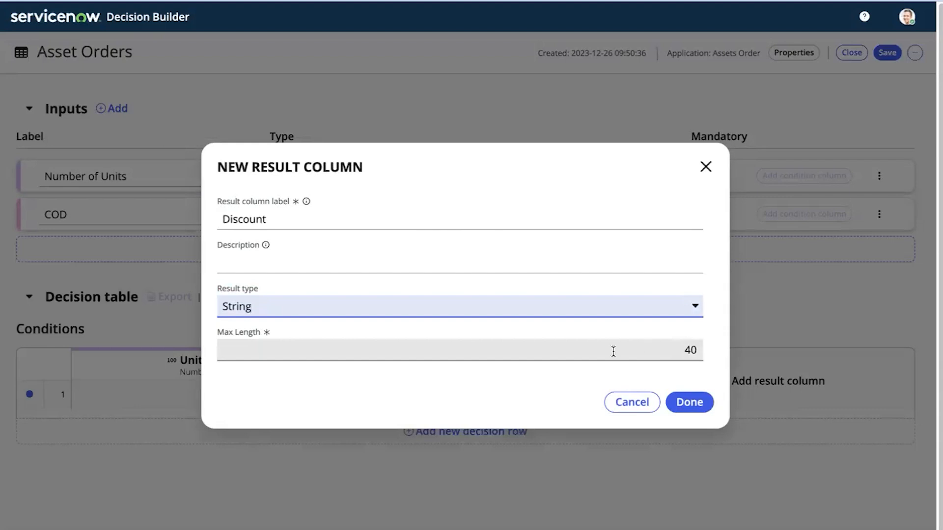
pyautogui.click(689, 402)
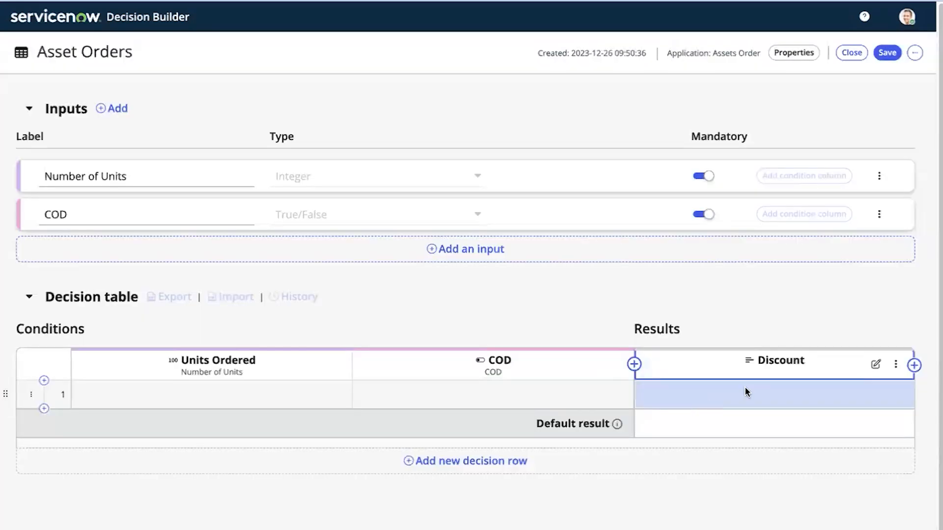
# Add an 'Assignee' result column of type Reference pointing to the User table
pyautogui.click(914, 365)
pyautogui.click(353, 234)
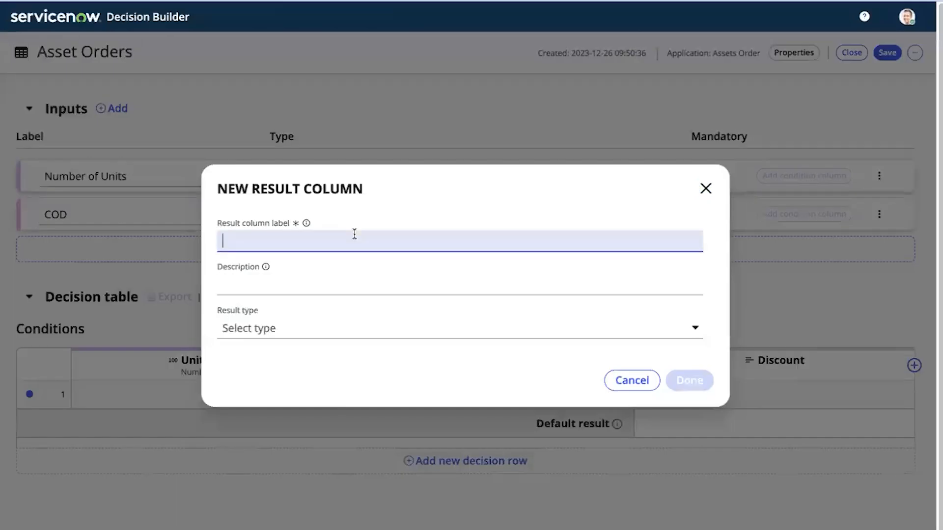
pyautogui.write('Assignee')
pyautogui.click(284, 320)
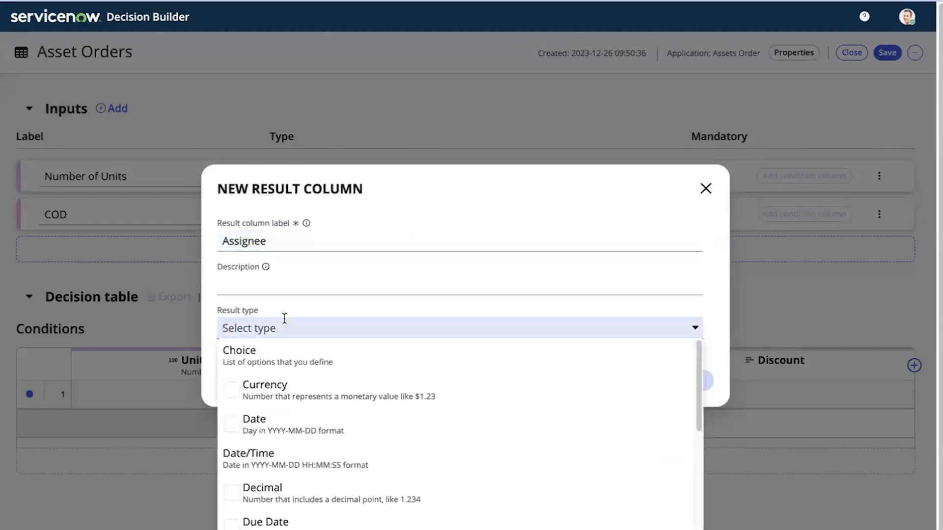
pyautogui.write('re')
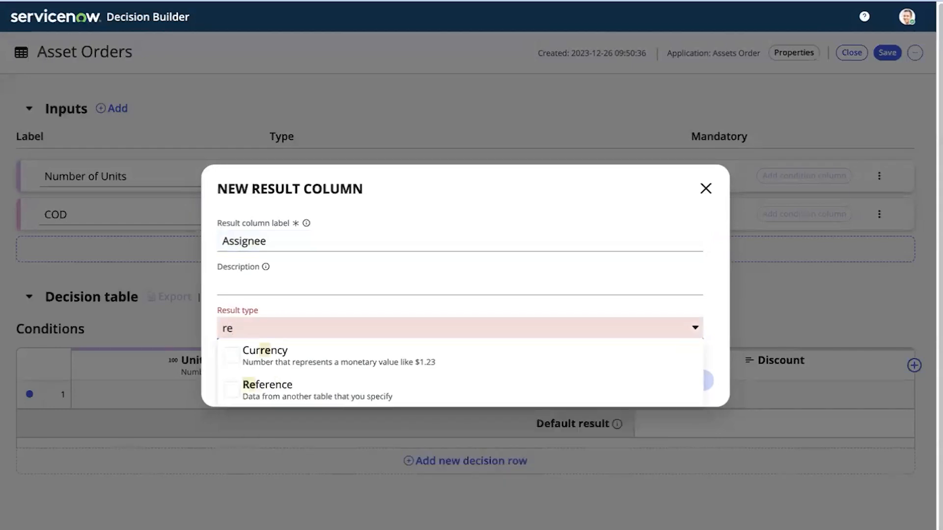
pyautogui.write('fe')
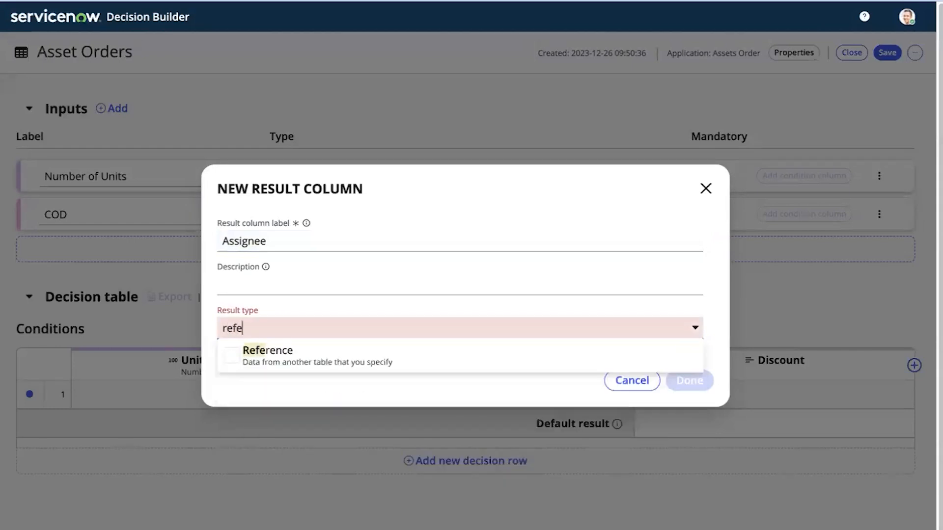
pyautogui.click(269, 364)
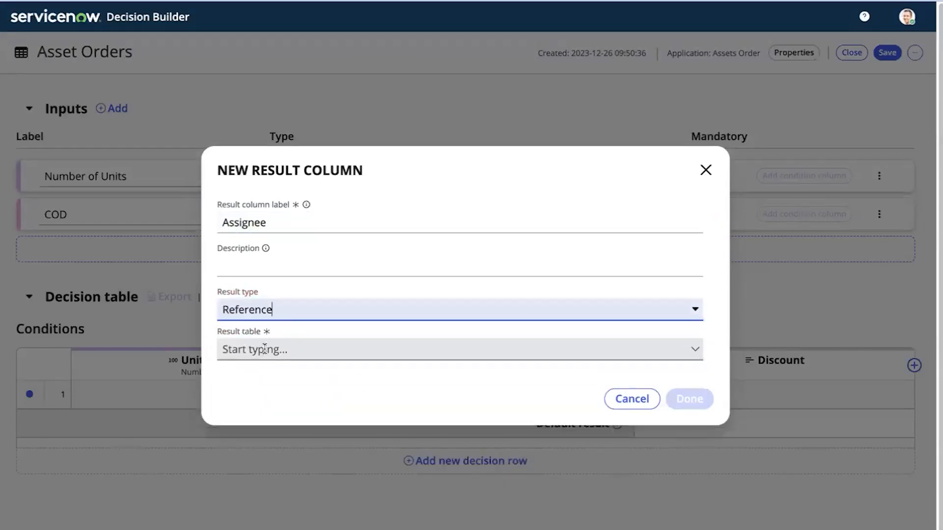
pyautogui.click(264, 349)
pyautogui.write('user')
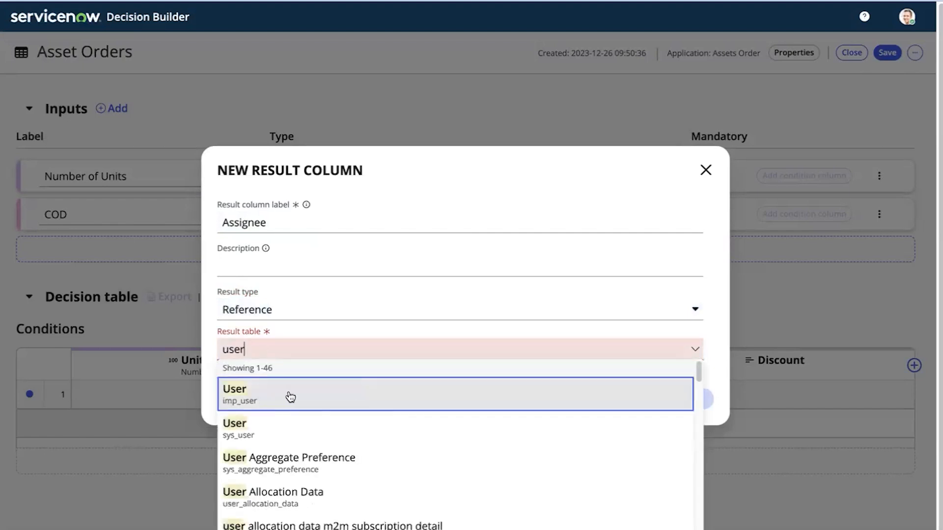
pyautogui.click(263, 427)
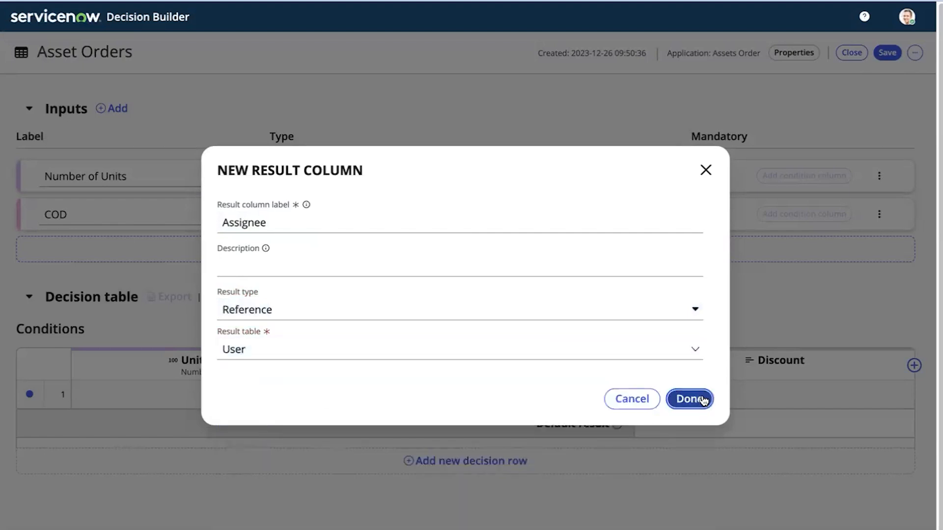
pyautogui.click(692, 398)
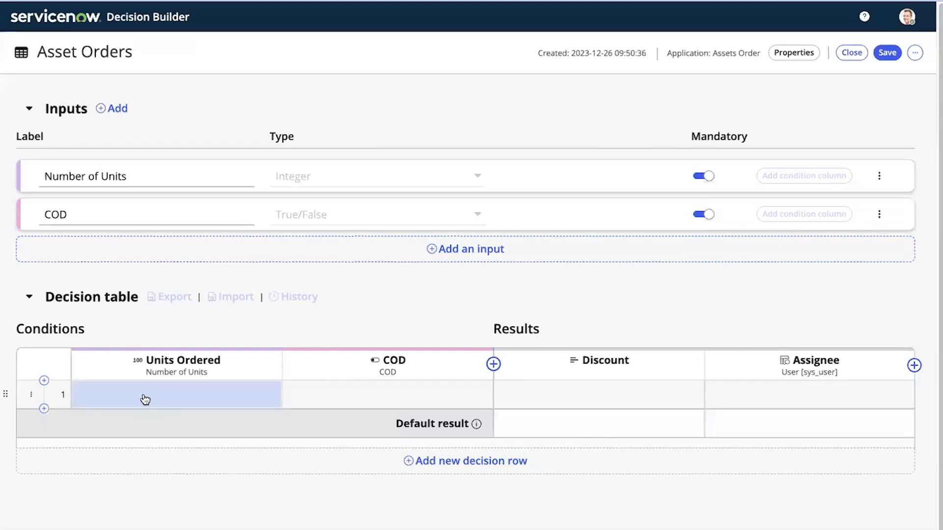
# Set row 1's conditions to Units Ordered greater than 10 and COD true
pyautogui.click(143, 398)
pyautogui.click(128, 435)
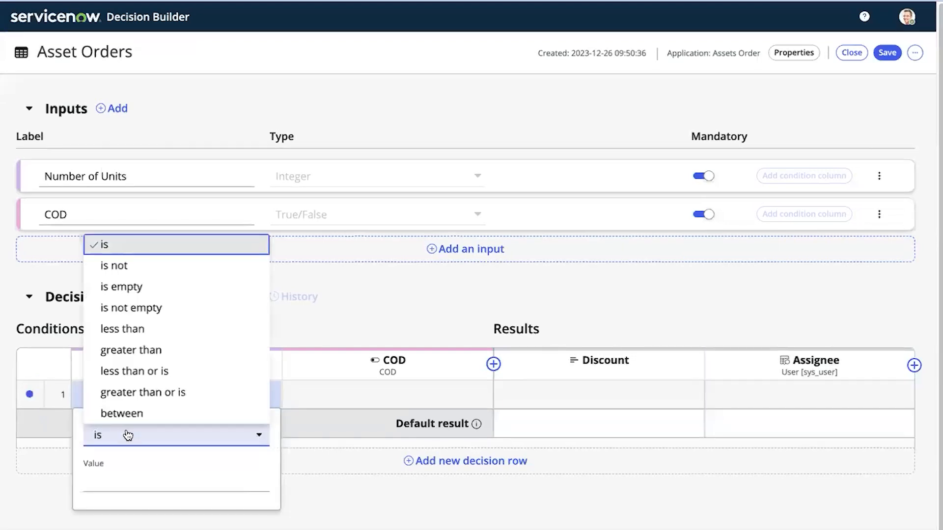
pyautogui.click(145, 349)
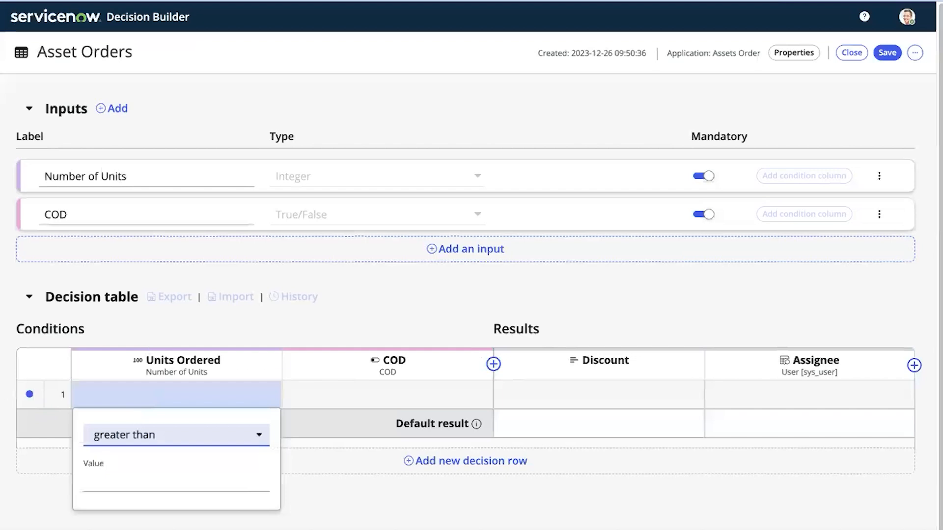
pyautogui.click(141, 486)
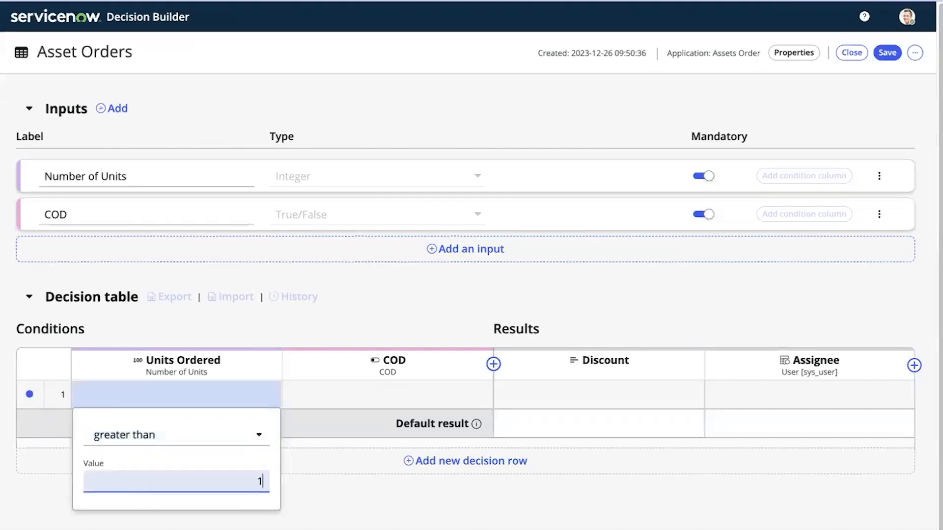
pyautogui.write('10')
pyautogui.click(415, 404)
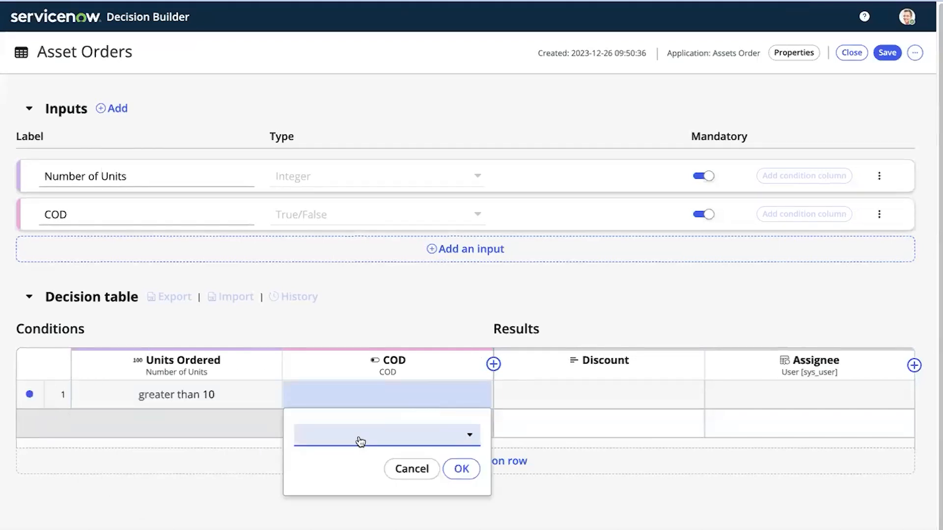
pyautogui.click(359, 440)
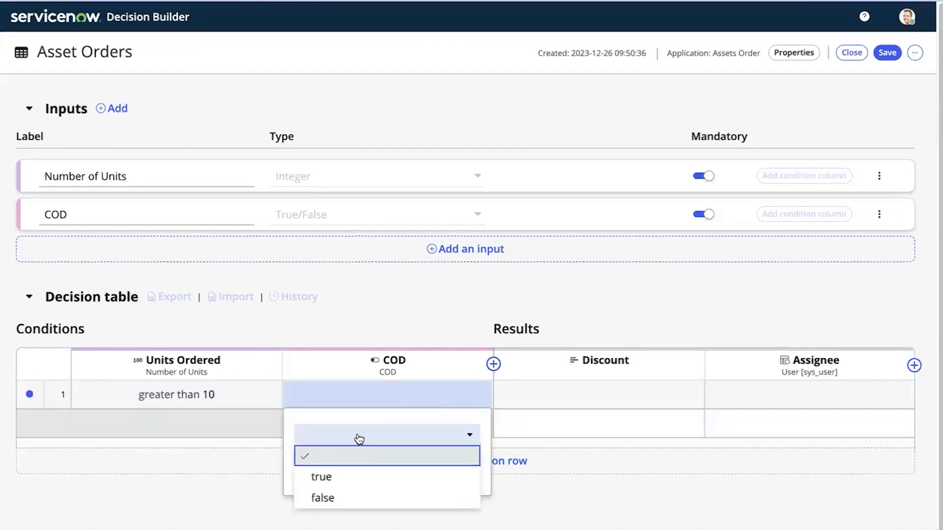
pyautogui.click(335, 480)
pyautogui.click(459, 468)
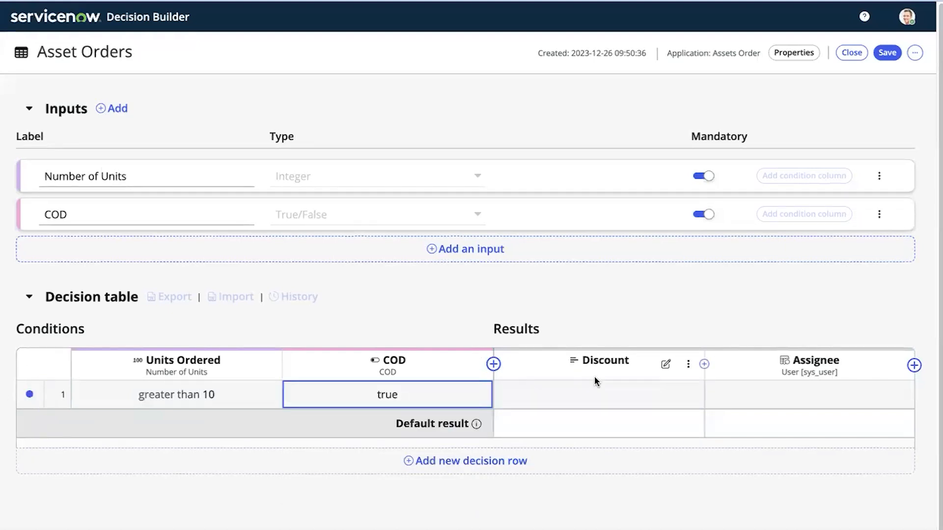
# Give row 1 Discount 'Gold' and the chosen user as Assignee, then add a second row
pyautogui.click(594, 394)
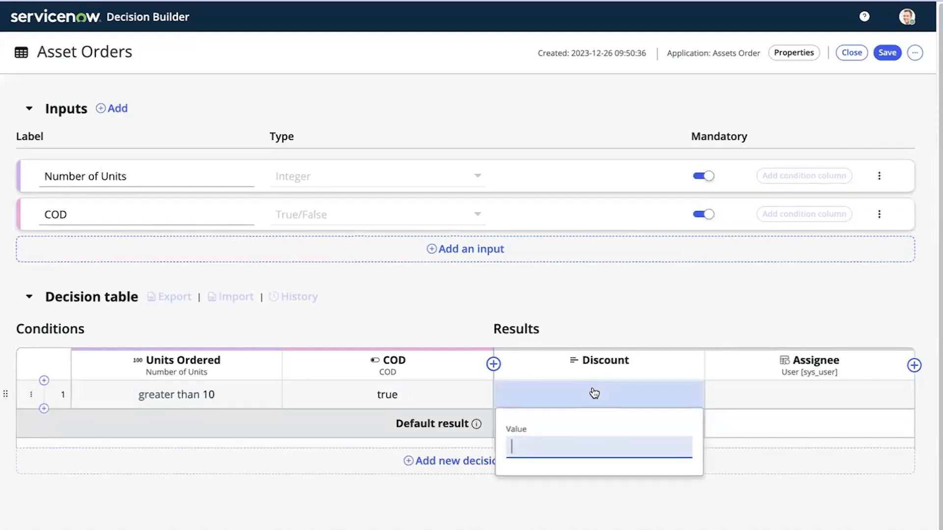
pyautogui.write('Gold')
pyautogui.click(701, 323)
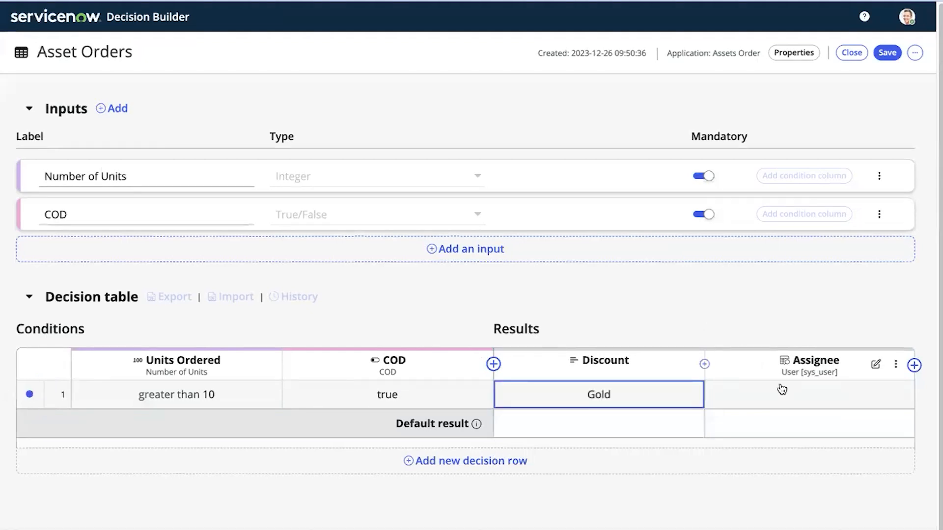
pyautogui.click(775, 401)
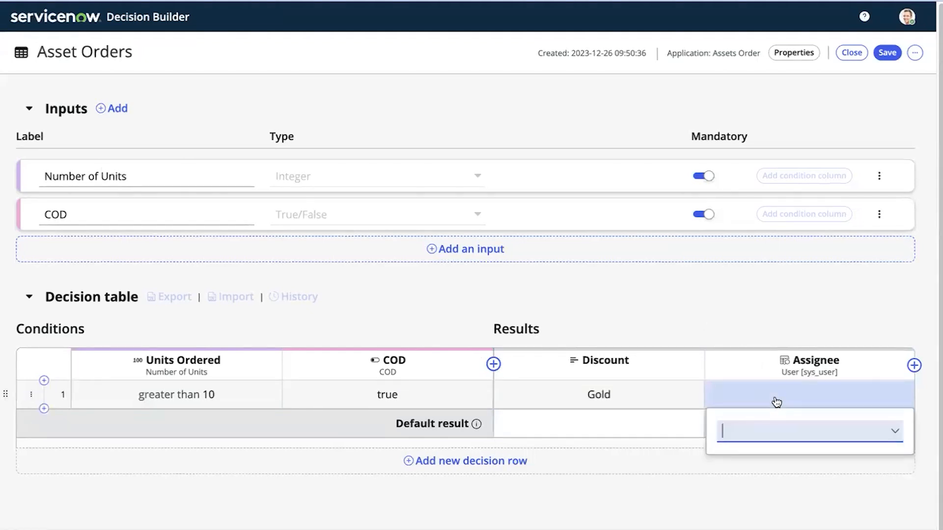
pyautogui.write('Fred')
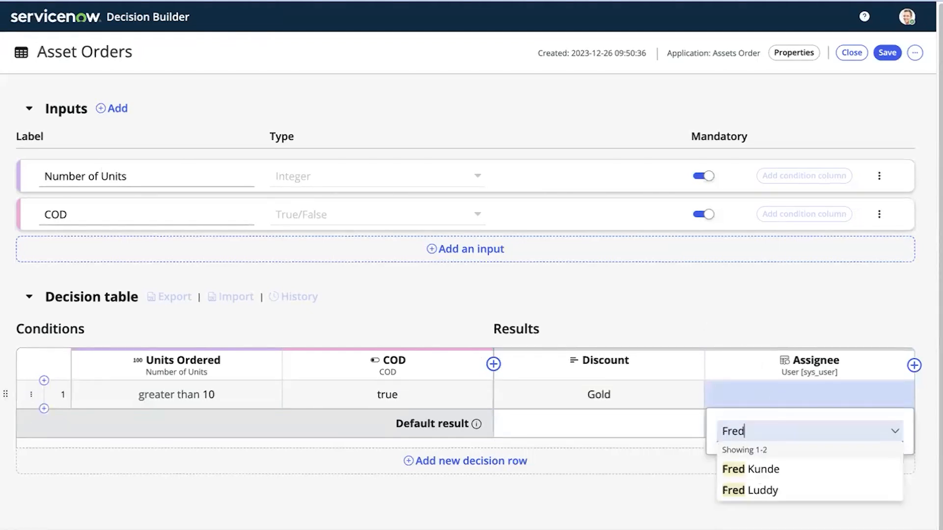
pyautogui.click(748, 489)
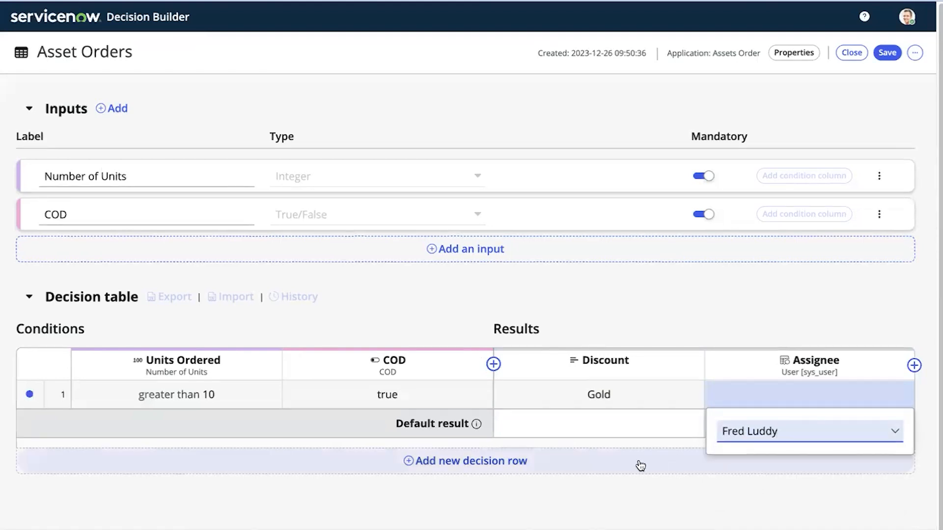
pyautogui.click(813, 317)
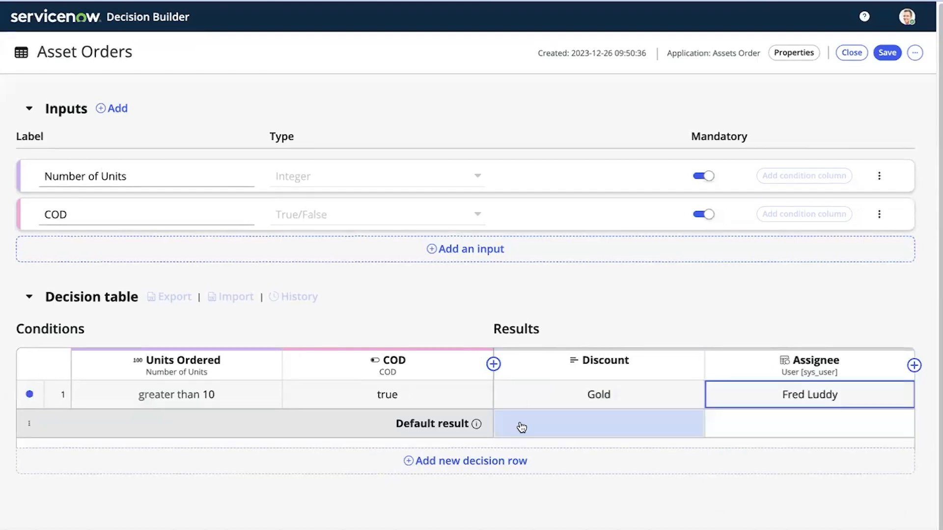
pyautogui.click(408, 460)
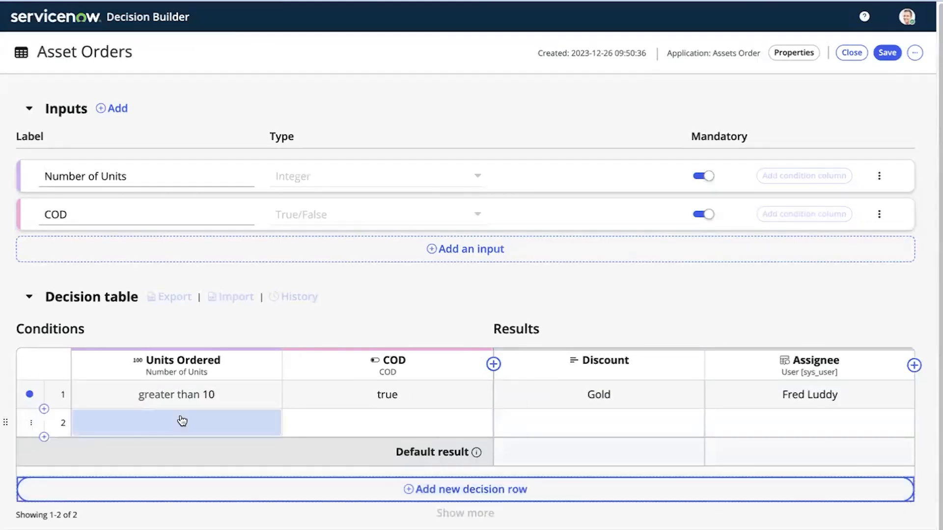
# Set row 2's conditions to Units Ordered greater than 10 and COD false
pyautogui.click(182, 421)
pyautogui.click(129, 466)
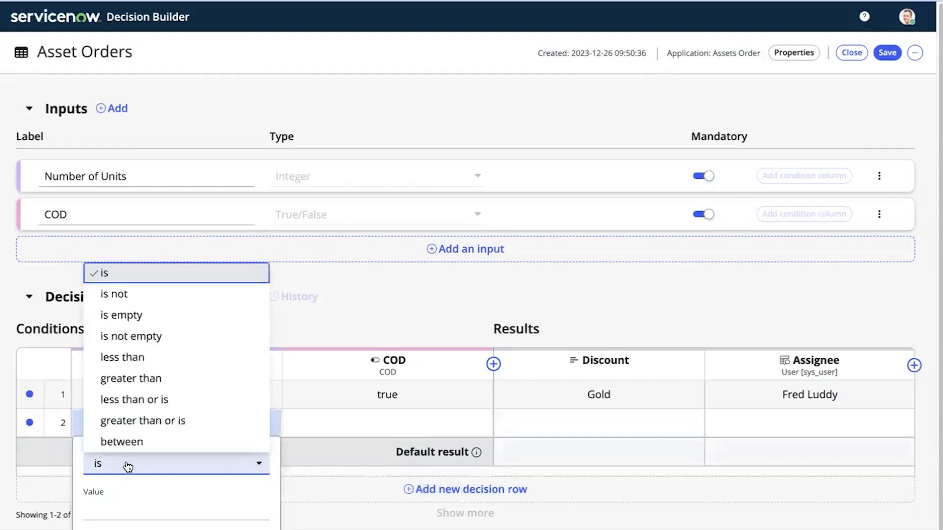
pyautogui.click(151, 379)
pyautogui.click(145, 511)
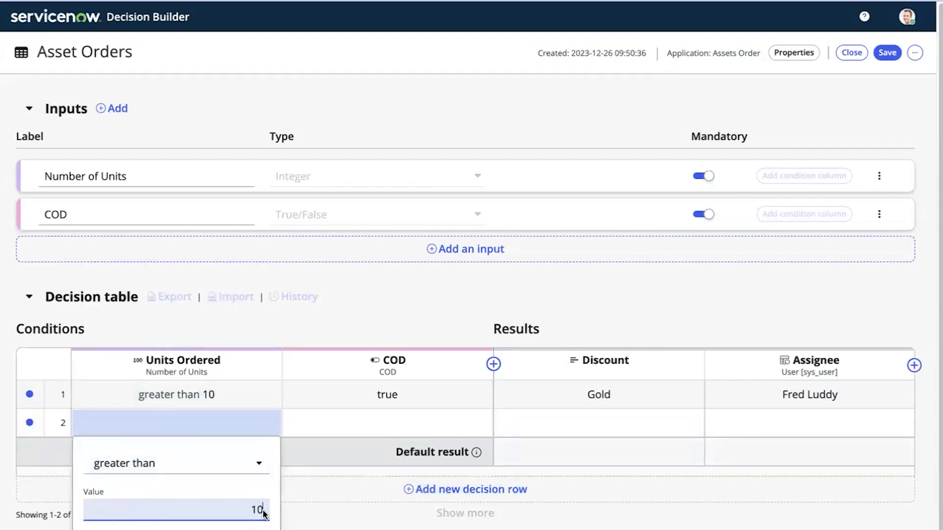
pyautogui.click(354, 504)
pyautogui.click(406, 423)
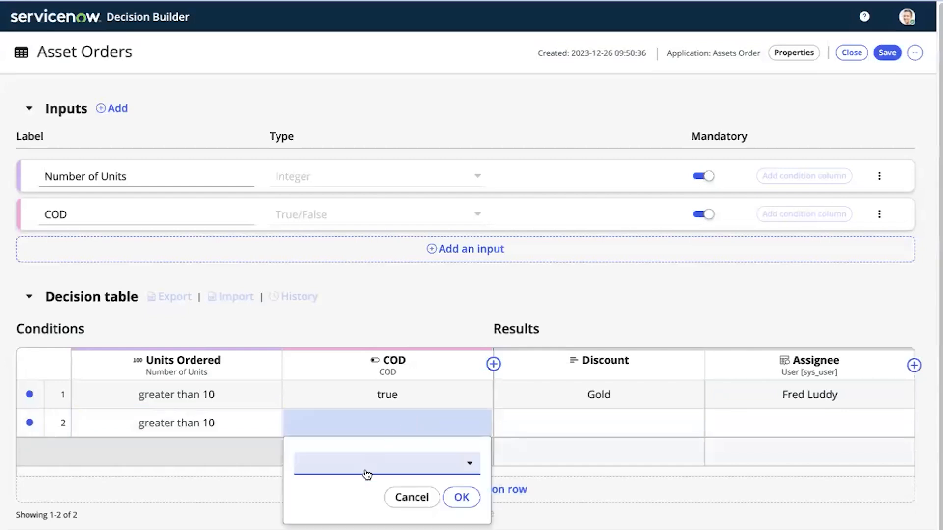
pyautogui.click(365, 464)
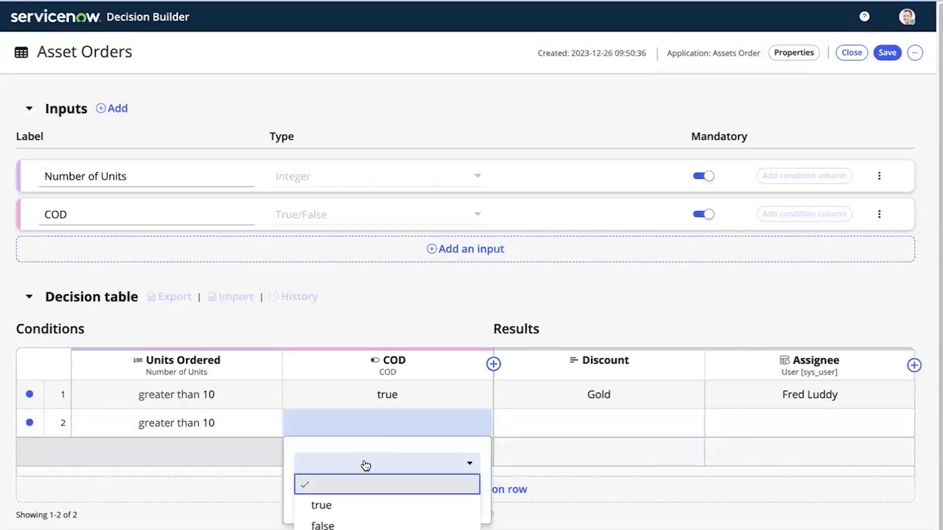
pyautogui.click(326, 523)
pyautogui.click(470, 494)
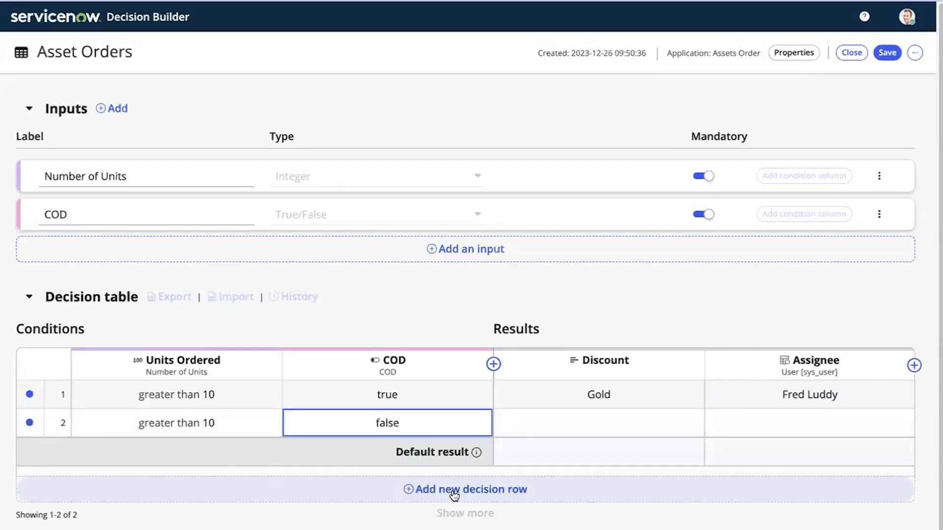
# Give row 2 Discount 'Silver' and the chosen user as Assignee, then add a third row
pyautogui.click(593, 424)
pyautogui.write('Silver')
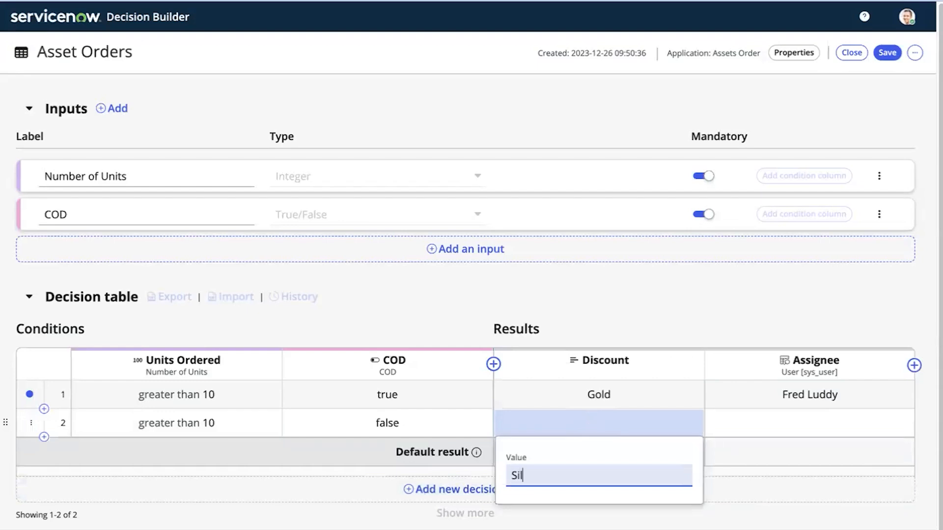
pyautogui.click(768, 437)
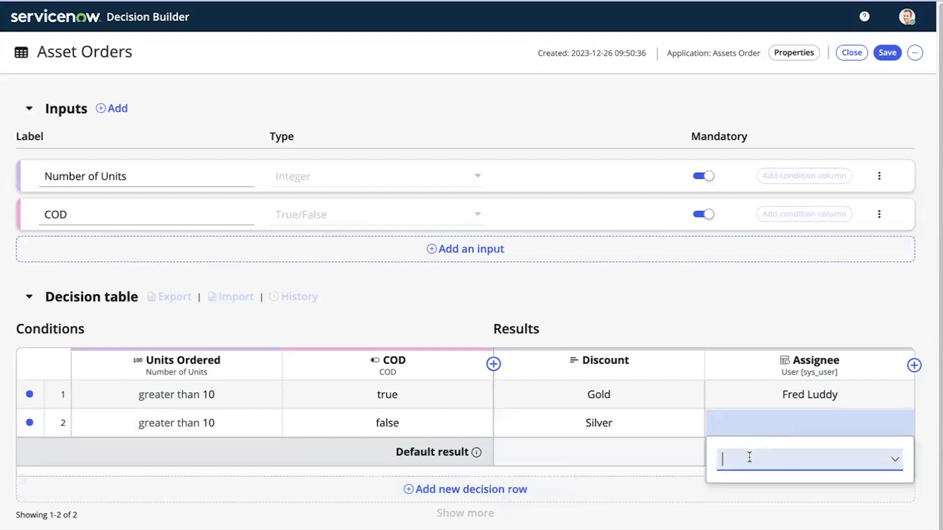
pyautogui.write('Abe')
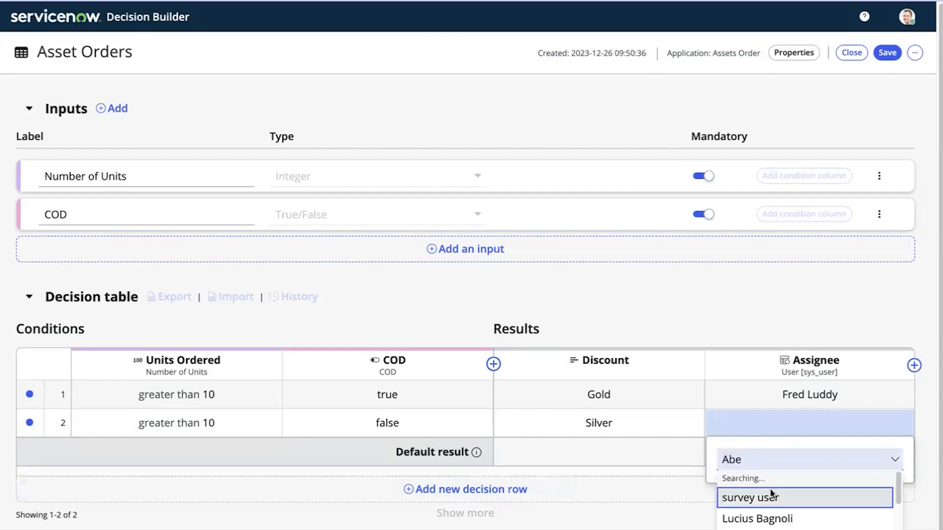
pyautogui.write('l')
pyautogui.click(754, 498)
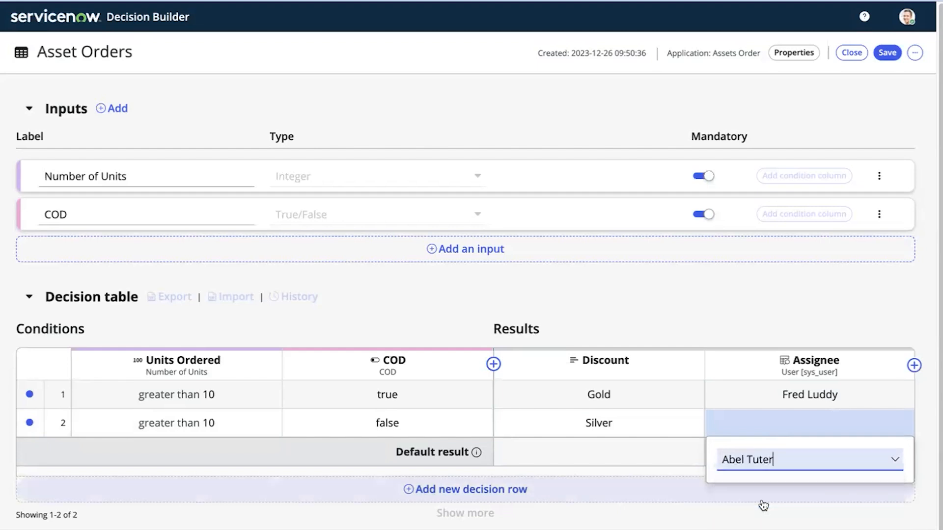
pyautogui.click(572, 516)
pyautogui.click(401, 489)
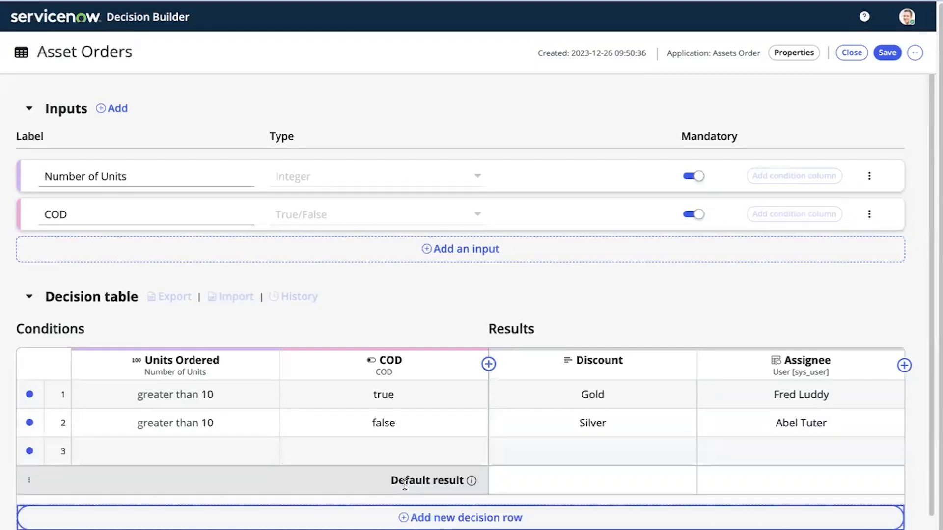
# Set row 3's conditions to Units Ordered less than 10 and COD false
pyautogui.click(217, 446)
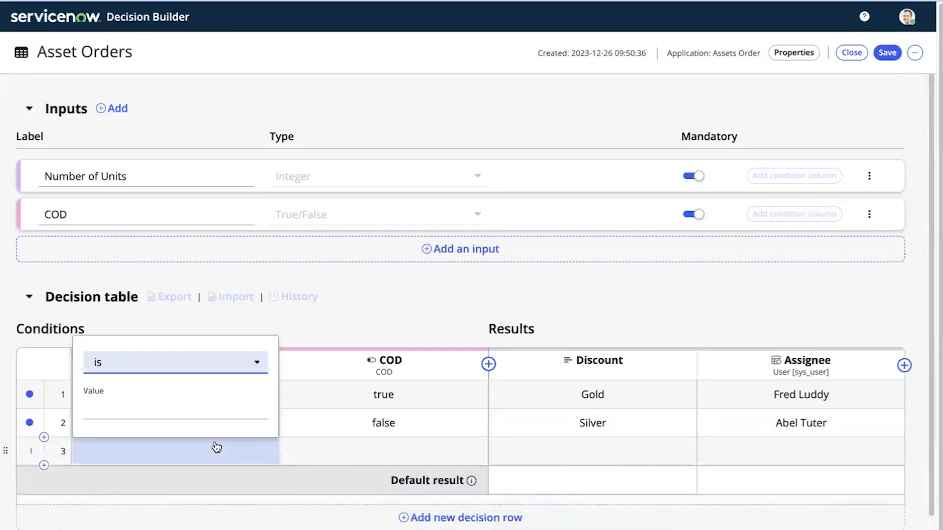
pyautogui.click(175, 367)
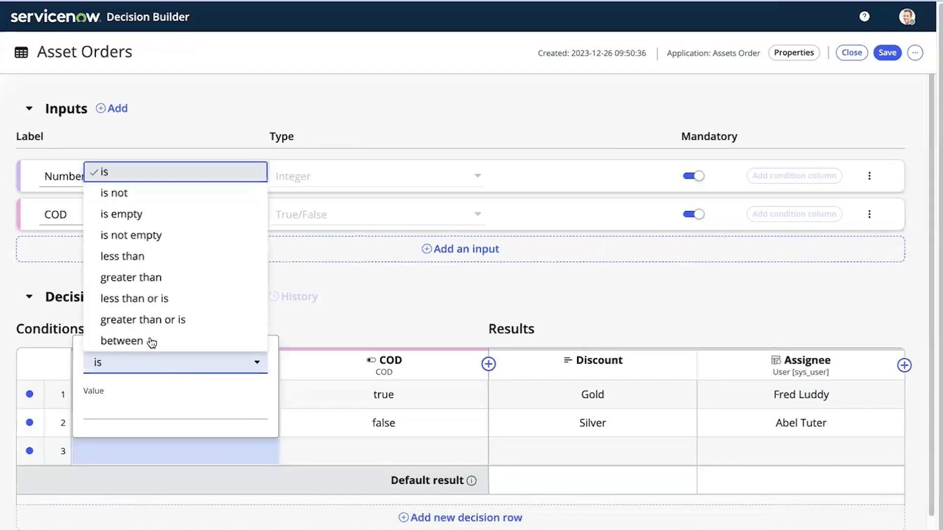
pyautogui.click(141, 253)
pyautogui.click(165, 409)
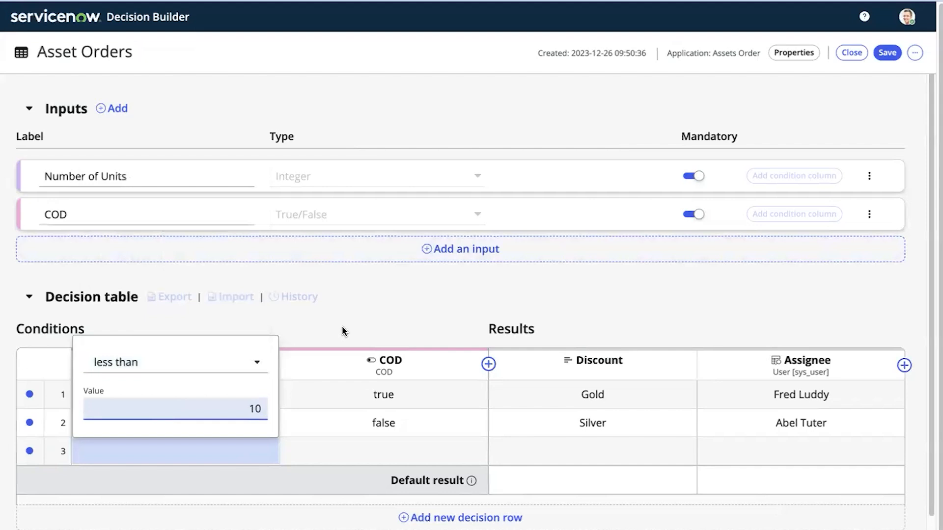
pyautogui.write('10')
pyautogui.press('Return')
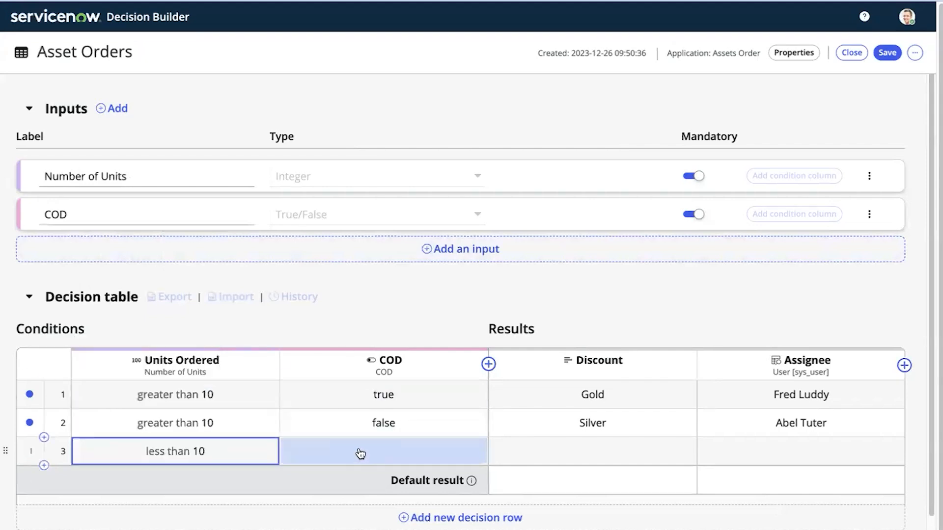
pyautogui.click(361, 452)
pyautogui.click(344, 490)
pyautogui.click(338, 469)
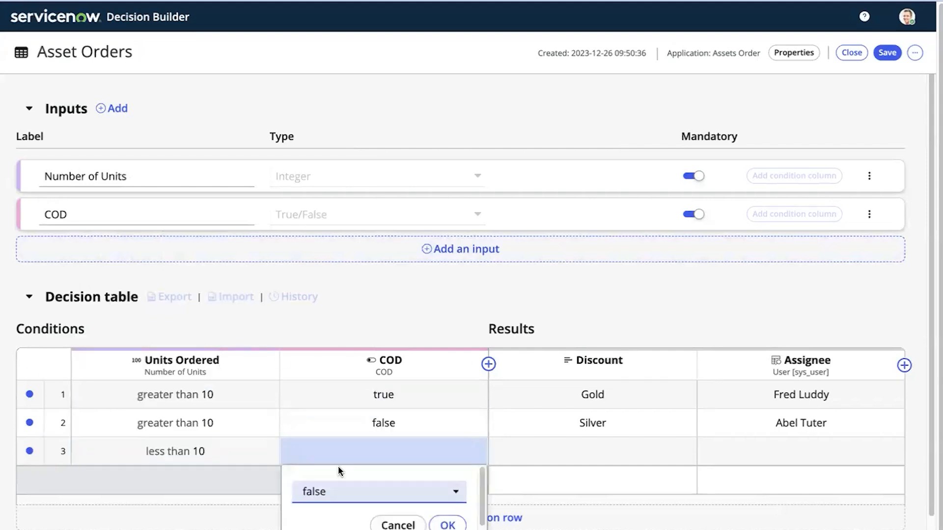
pyautogui.click(447, 525)
# Give row 3 Discount 'Bronze' and the chosen user as Assignee
pyautogui.click(554, 453)
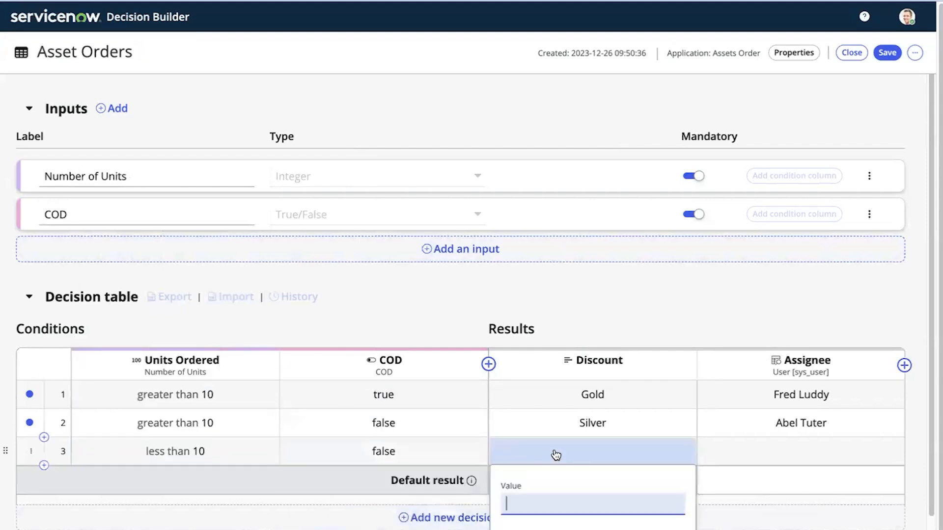
pyautogui.write('Bronze')
pyautogui.click(663, 320)
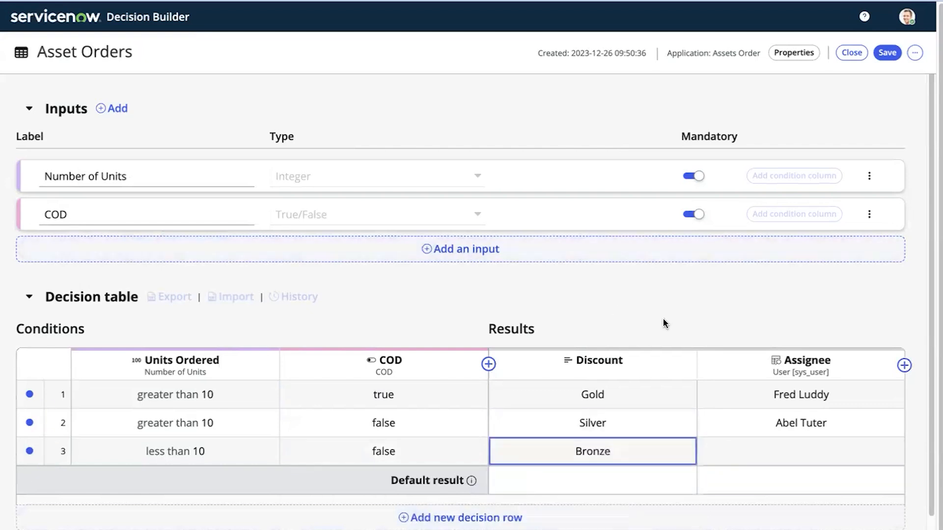
pyautogui.click(787, 451)
pyautogui.write('Beth')
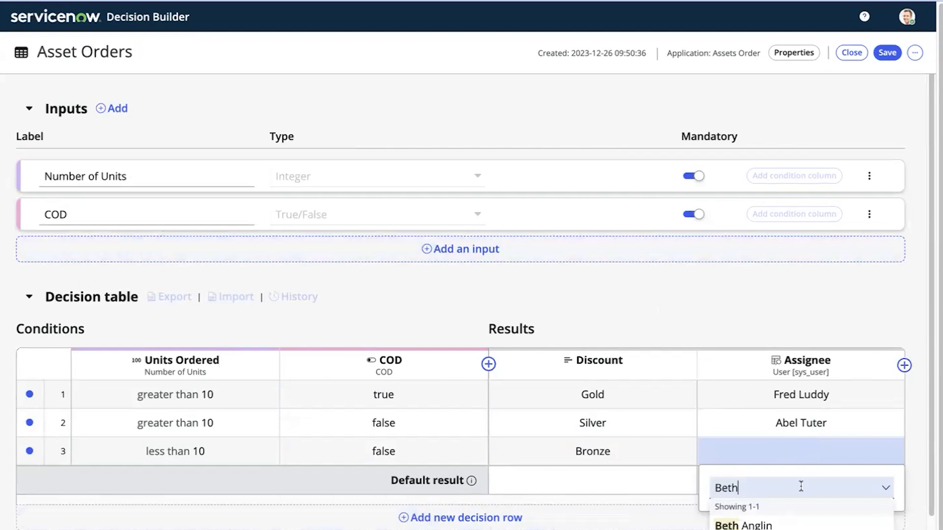
pyautogui.click(781, 521)
pyautogui.click(687, 318)
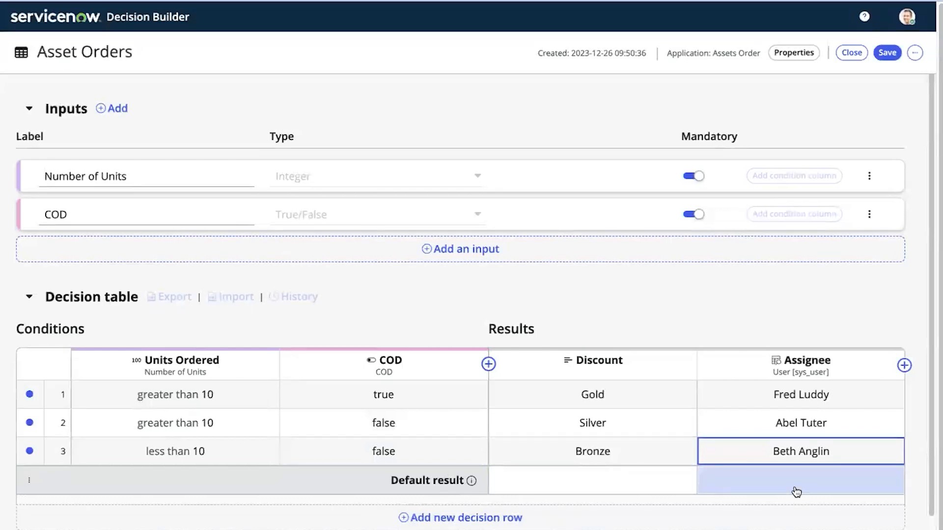
# Save the Asset Orders decision table and return to the Asset Orders Flow
pyautogui.click(659, 289)
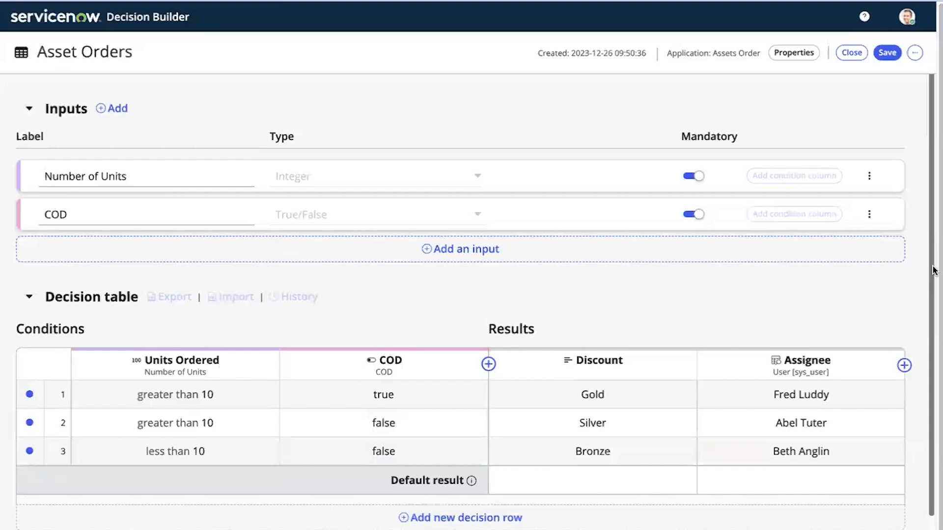
pyautogui.scroll(-2, 932, 275)
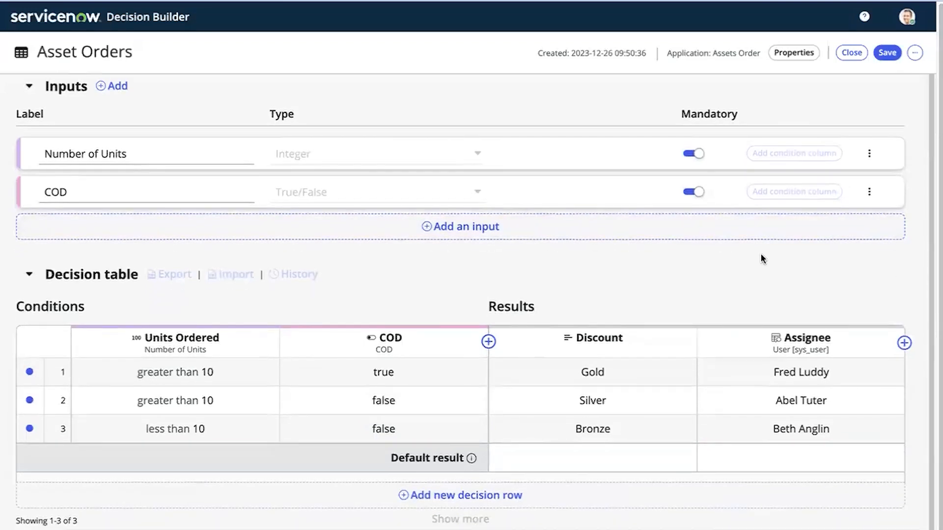
pyautogui.click(889, 52)
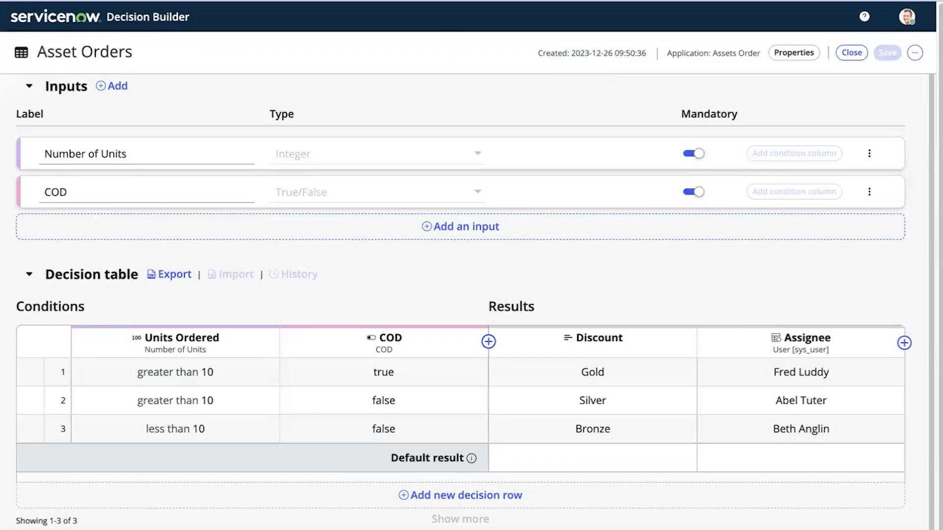
pyautogui.click(765, 0)
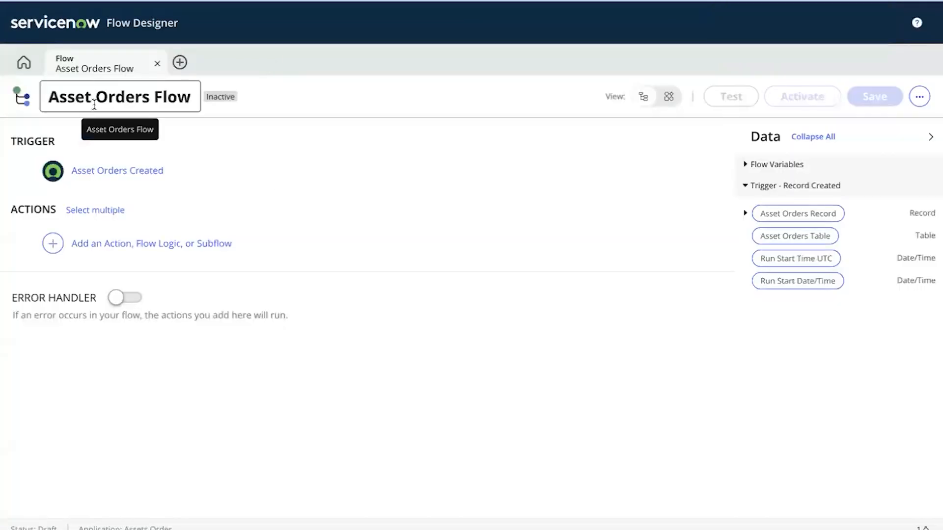
# Add a Make a decision flow logic step after the Asset Orders Created trigger
pyautogui.click(117, 172)
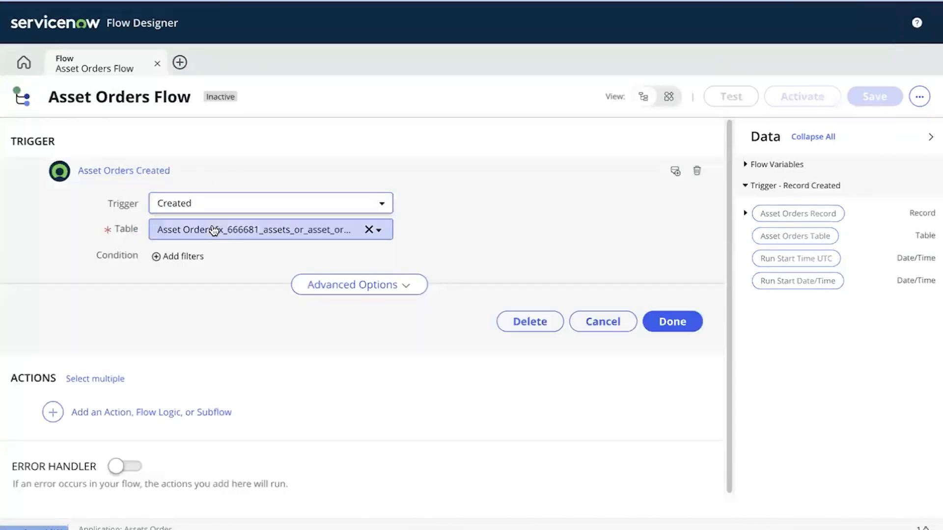
pyautogui.click(148, 172)
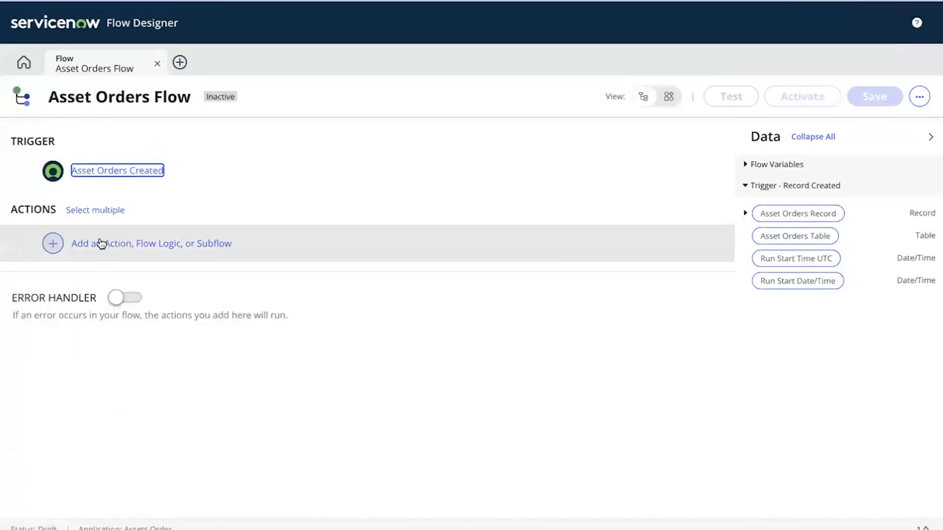
pyautogui.click(101, 244)
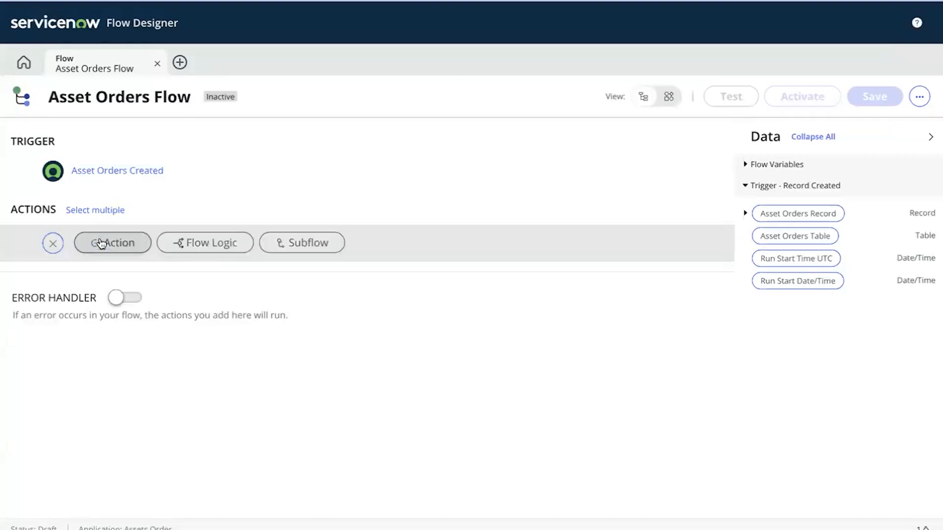
pyautogui.click(182, 244)
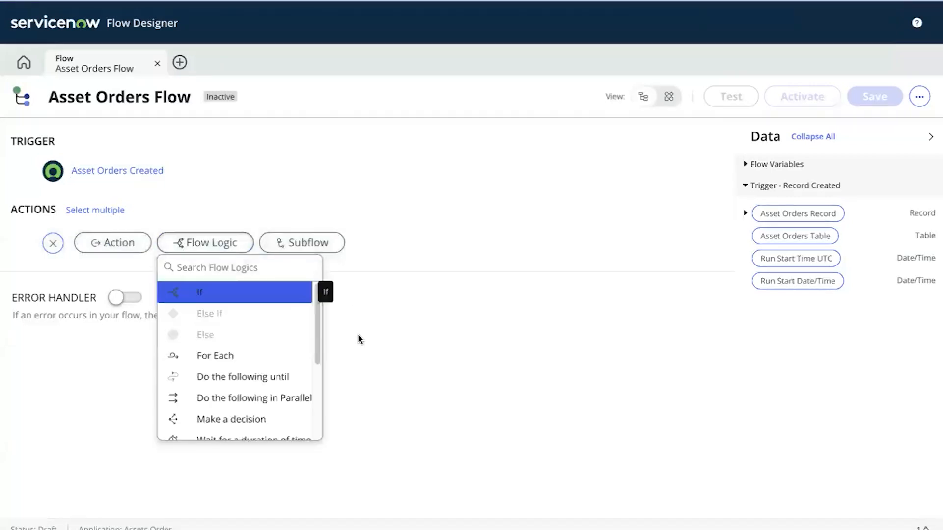
pyautogui.scroll(-2, 315, 341)
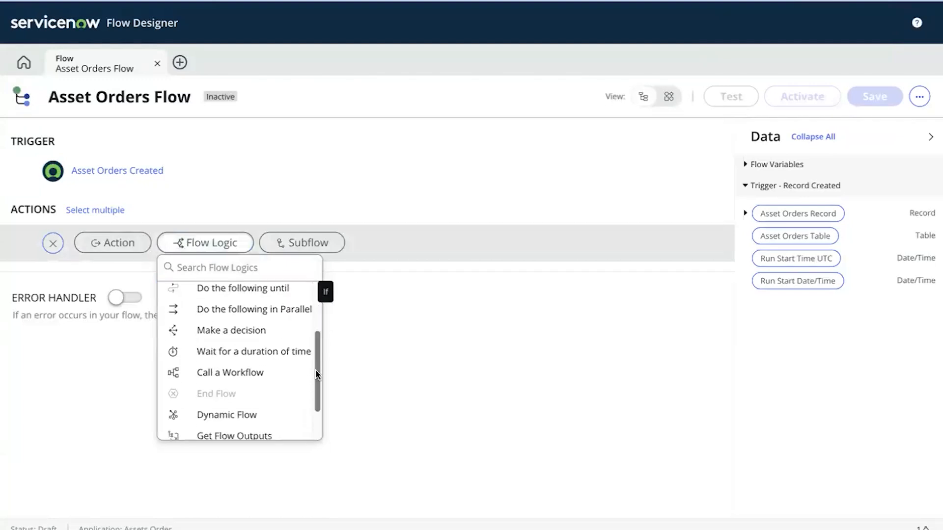
pyautogui.click(252, 336)
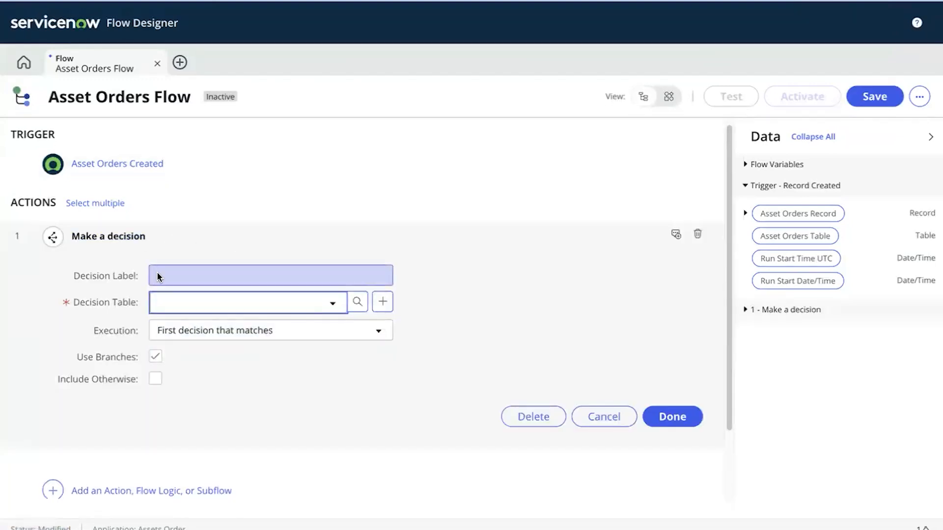
# Label the decision step 'Get Discount and Assignee' and select the Asset Orders decision table
pyautogui.click(170, 278)
pyautogui.write('Get Discount and Assignee')
pyautogui.click(294, 394)
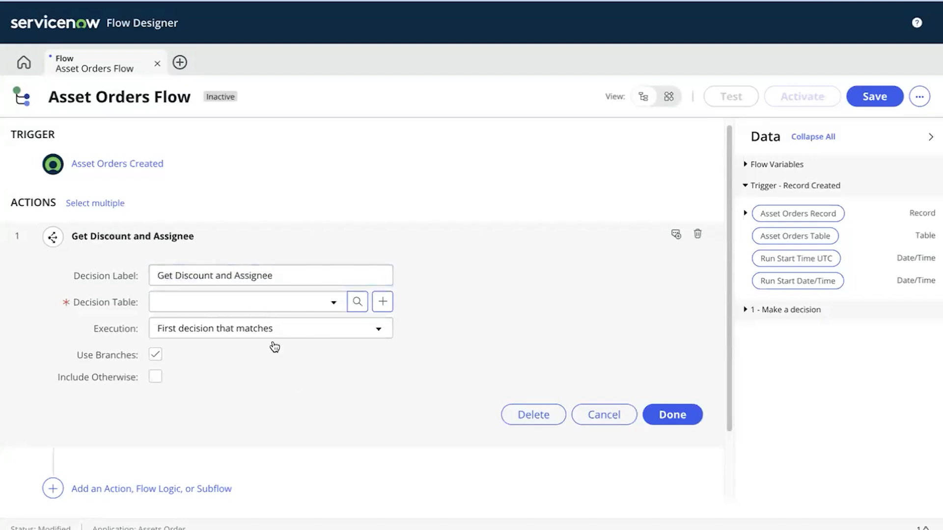
pyautogui.click(253, 308)
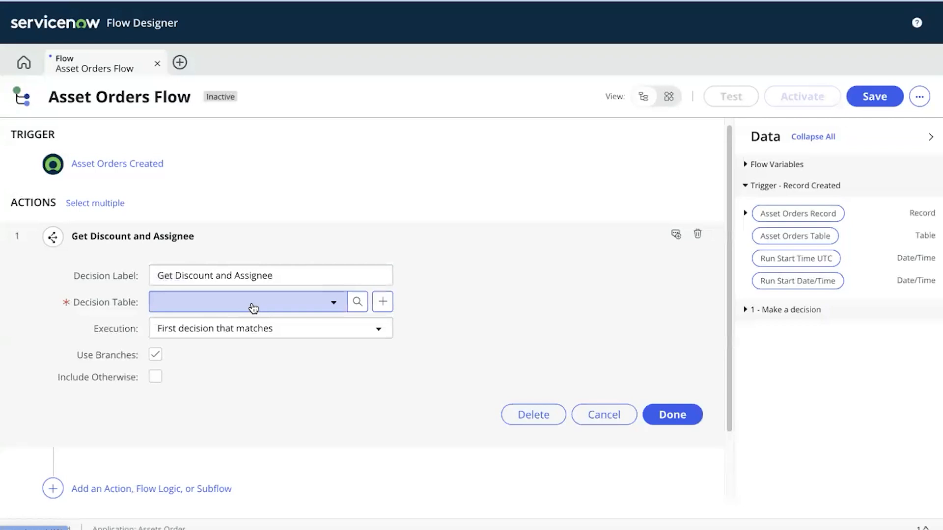
pyautogui.click(252, 306)
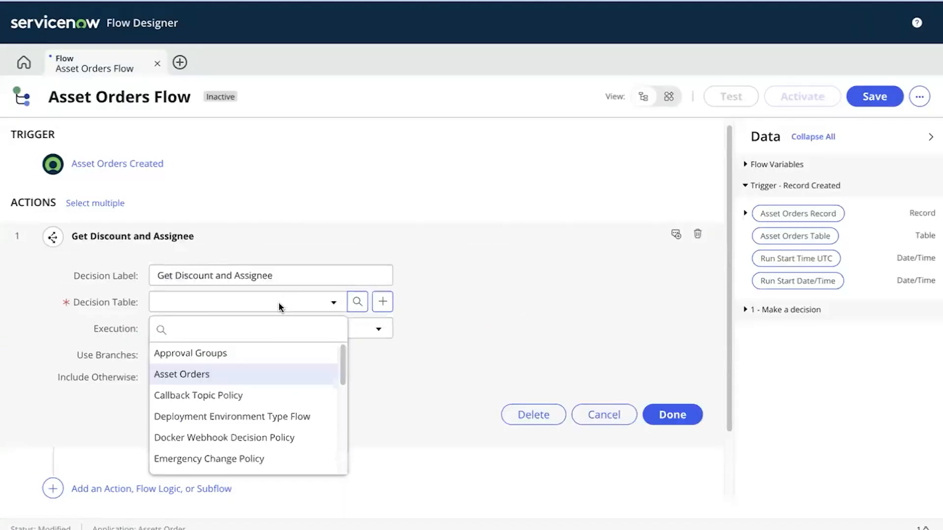
pyautogui.write('Asset')
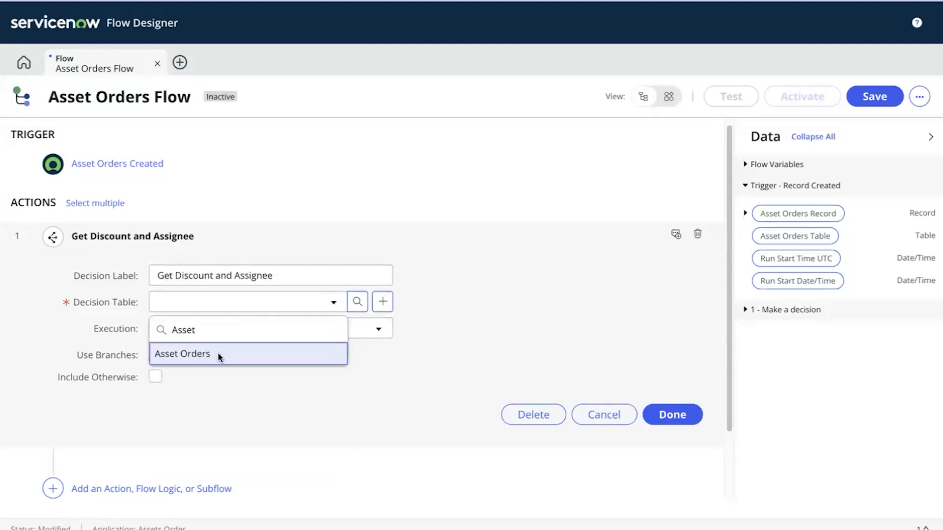
pyautogui.click(217, 354)
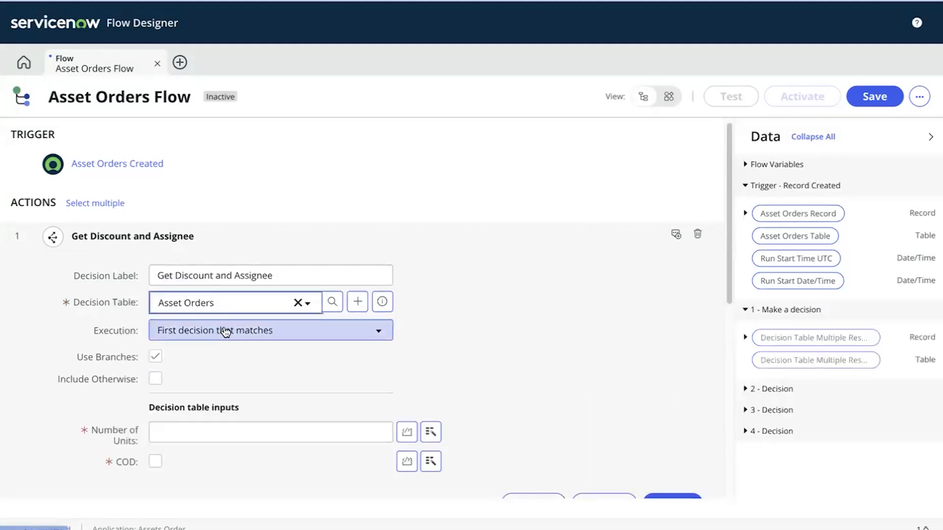
pyautogui.click(223, 330)
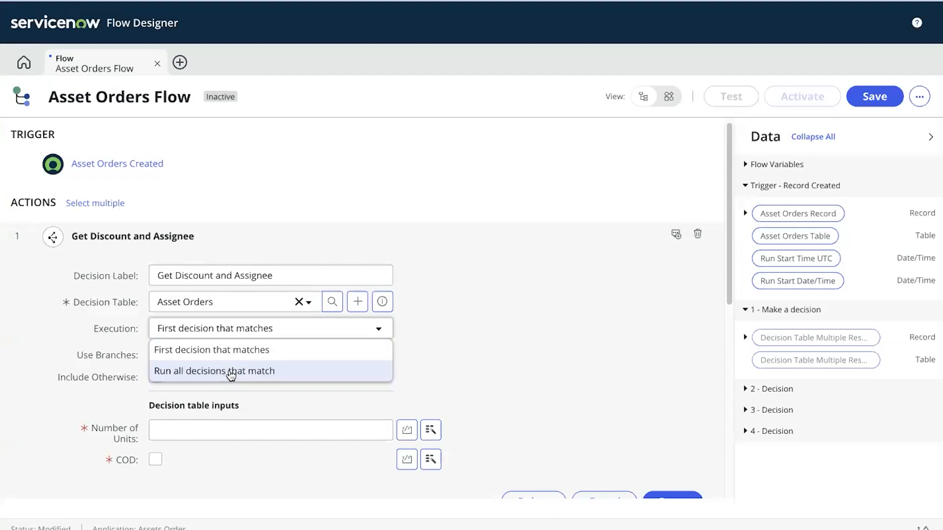
pyautogui.click(487, 340)
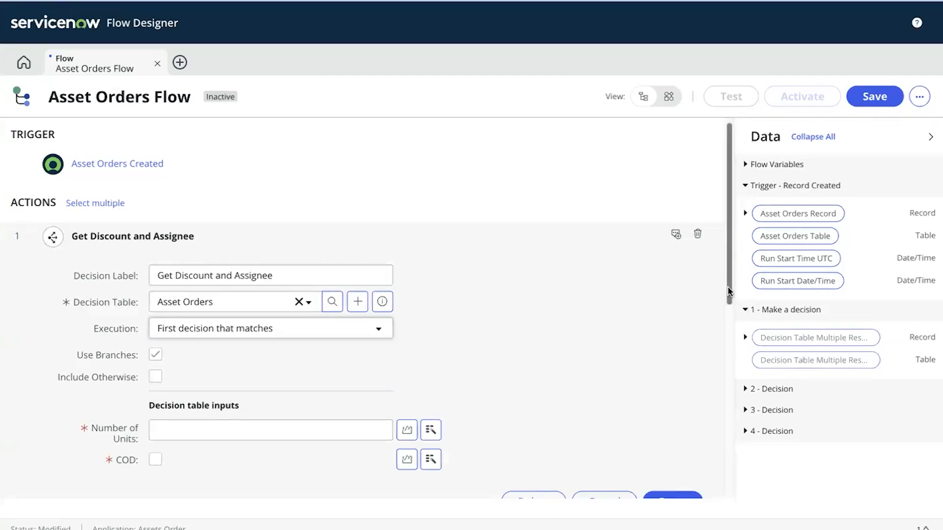
pyautogui.scroll(-4, 729, 330)
pyautogui.scroll(-2, 729, 330)
pyautogui.scroll(1, 729, 331)
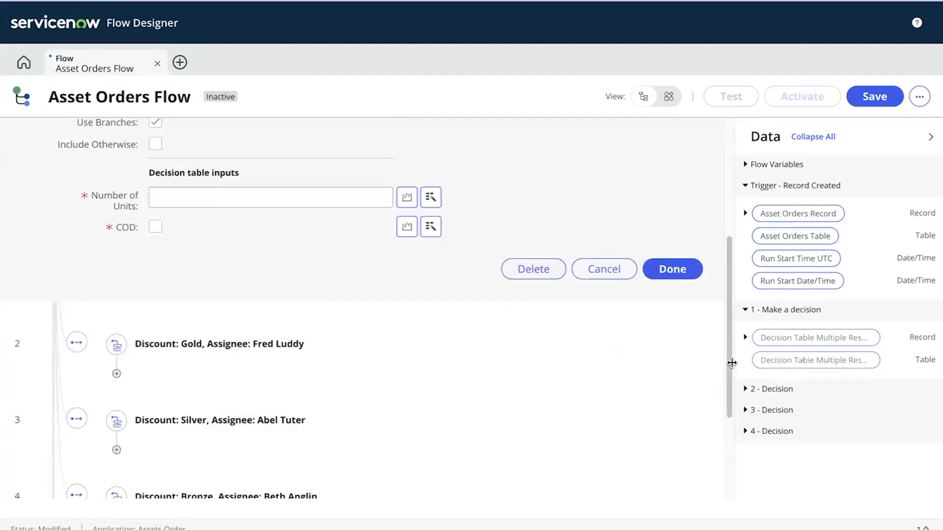
pyautogui.scroll(-3, 730, 367)
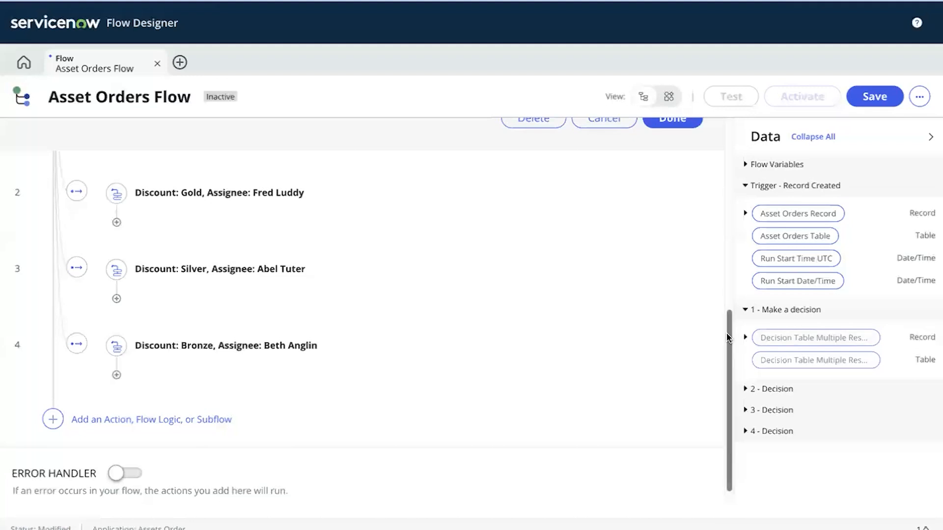
pyautogui.scroll(6, 717, 275)
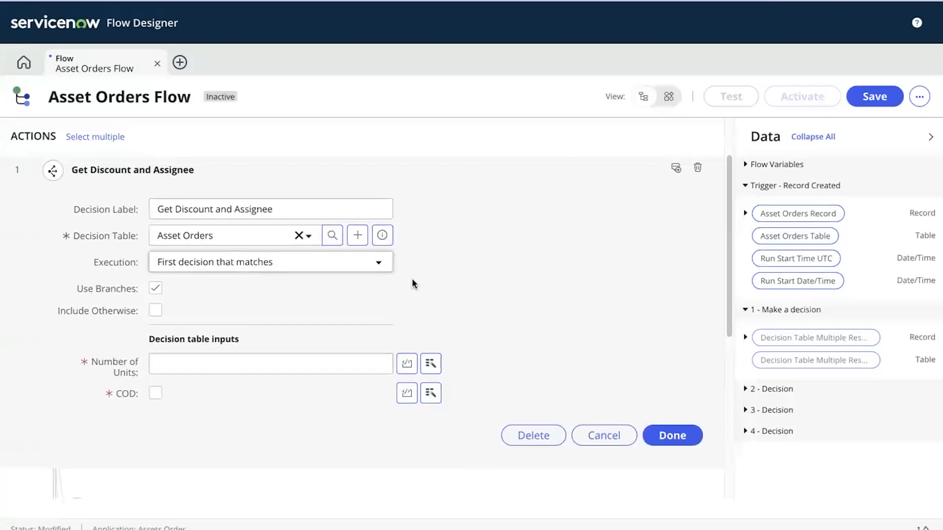
# Turn off Use Branches and map the trigger Asset Orders record's Number of Units into the decision input
pyautogui.click(156, 288)
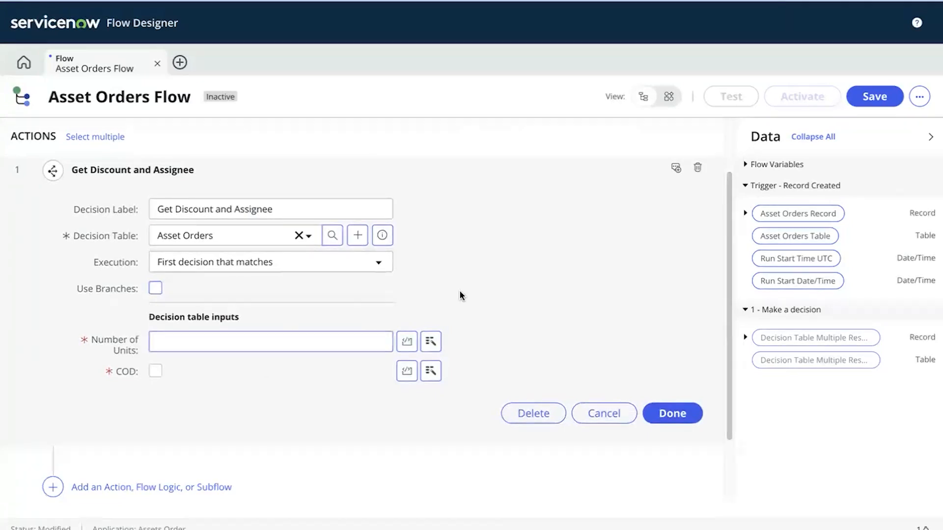
pyautogui.click(430, 343)
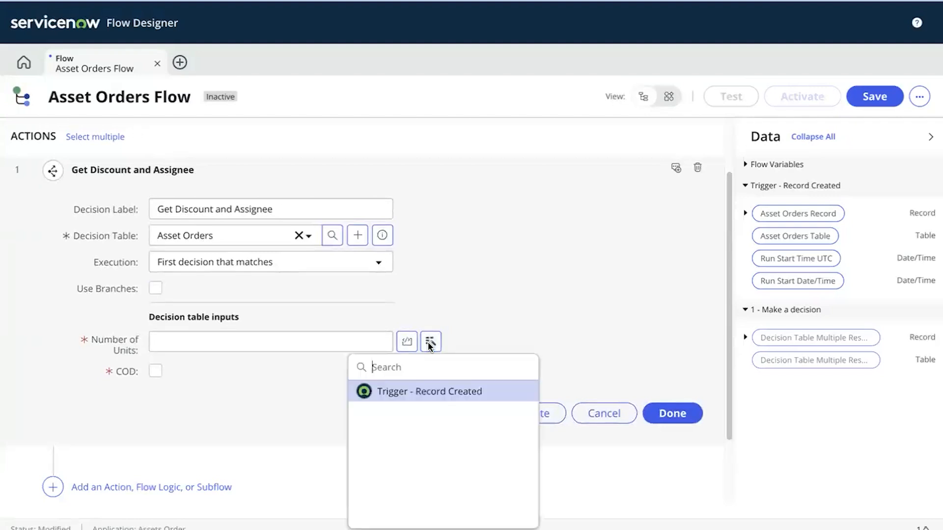
pyautogui.click(434, 395)
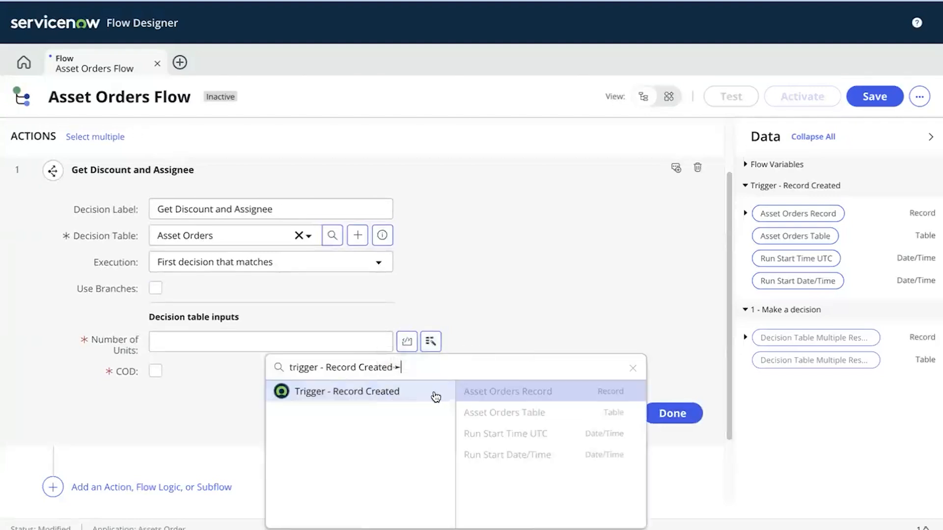
pyautogui.click(636, 393)
pyautogui.write('number')
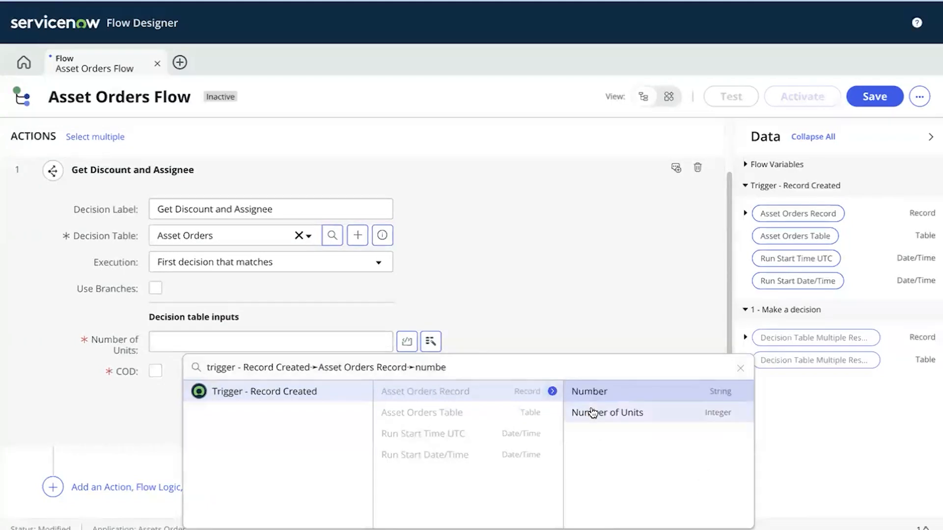
pyautogui.click(593, 413)
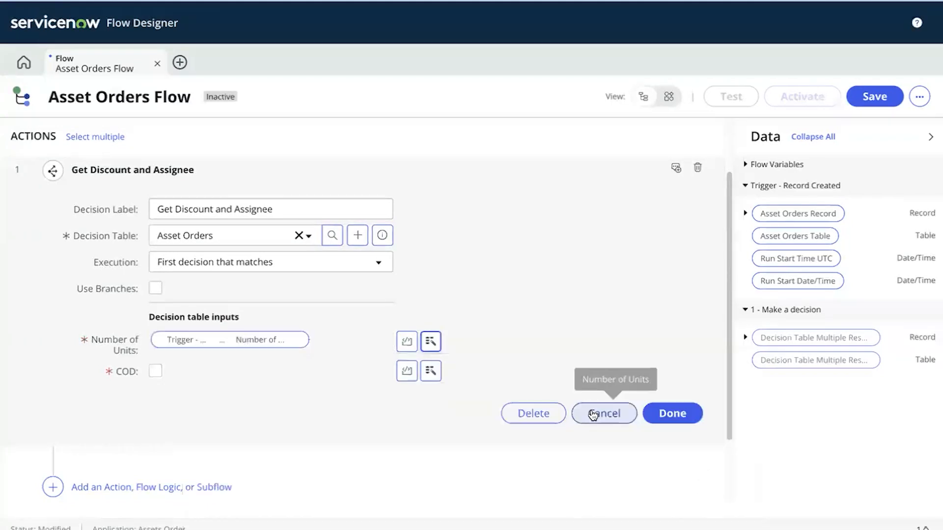
# Map the trigger record's Cash On Delivery into the COD input and finish the decision step
pyautogui.click(430, 369)
pyautogui.click(434, 216)
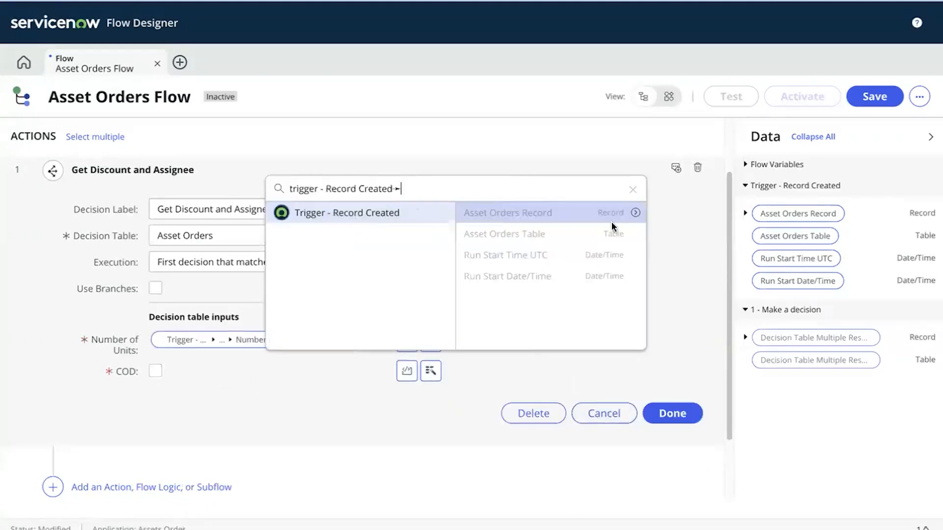
pyautogui.click(636, 215)
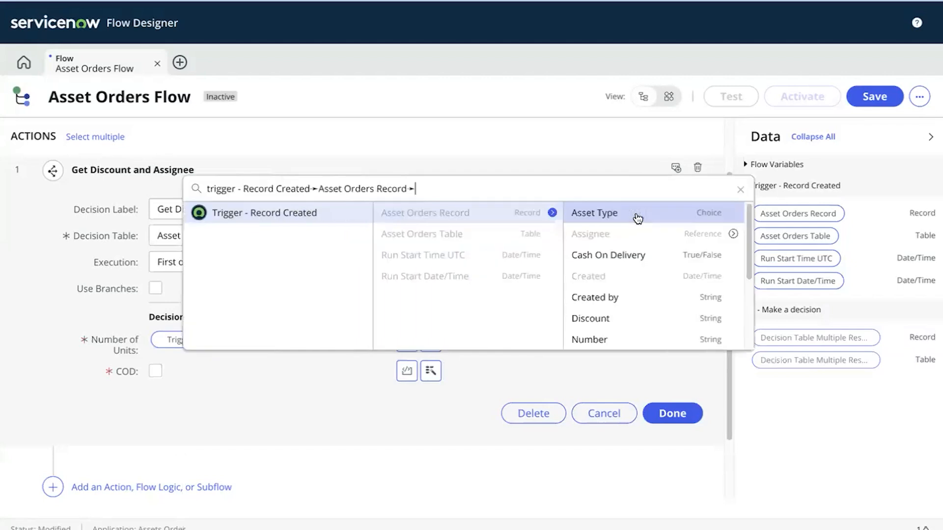
pyautogui.click(613, 255)
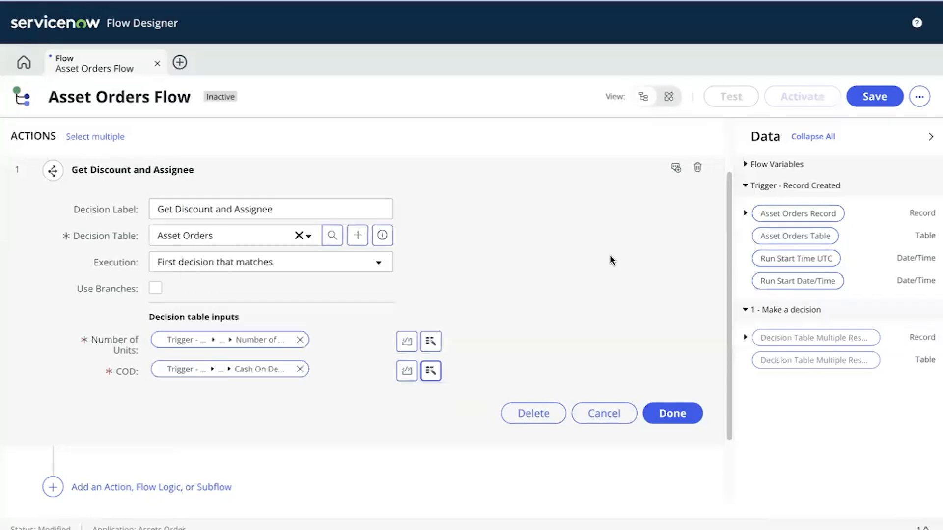
pyautogui.click(670, 413)
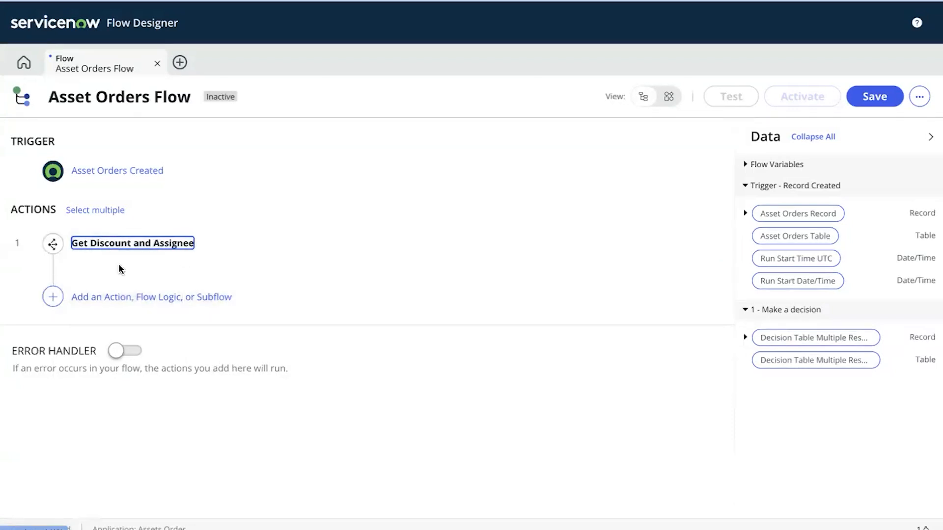
# Add an Update Record action after the decision, targeting the triggering Asset Orders record
pyautogui.click(113, 298)
pyautogui.click(129, 299)
pyautogui.click(162, 321)
pyautogui.write('Update')
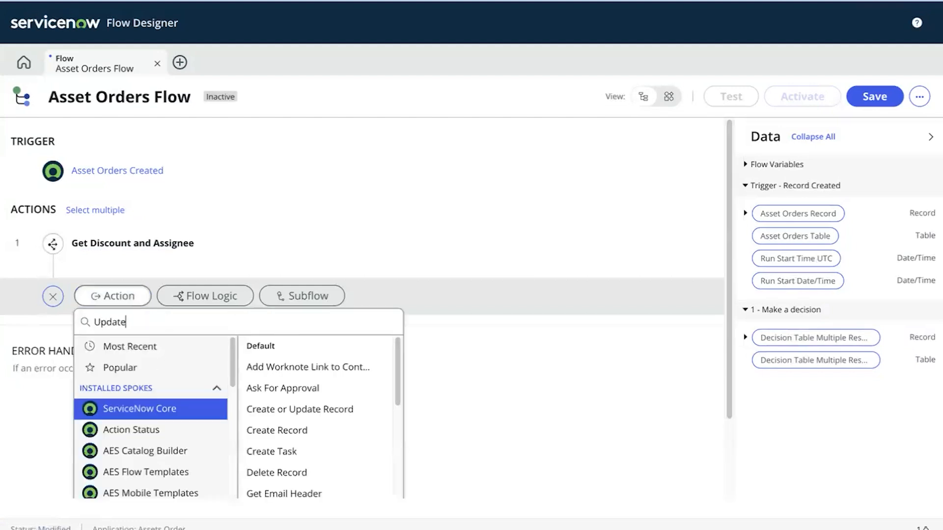
pyautogui.click(283, 345)
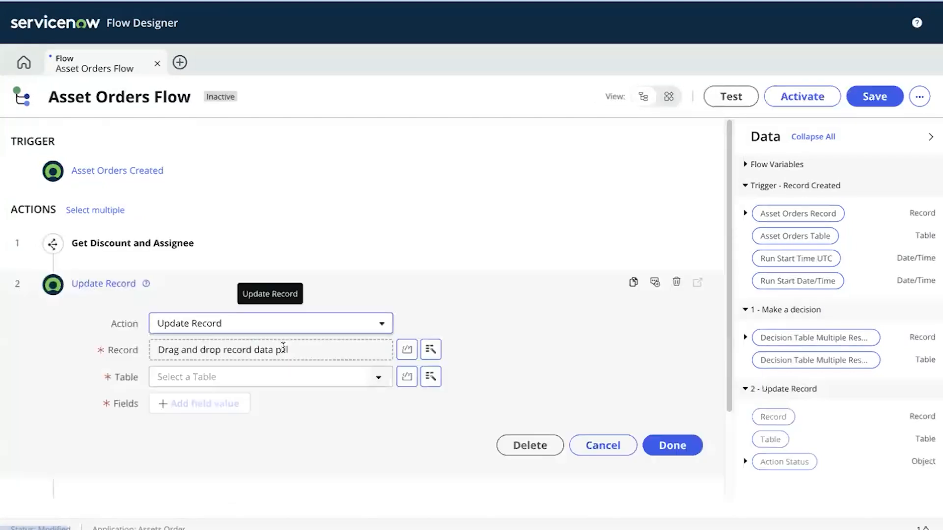
pyautogui.click(430, 349)
pyautogui.click(409, 397)
pyautogui.click(505, 398)
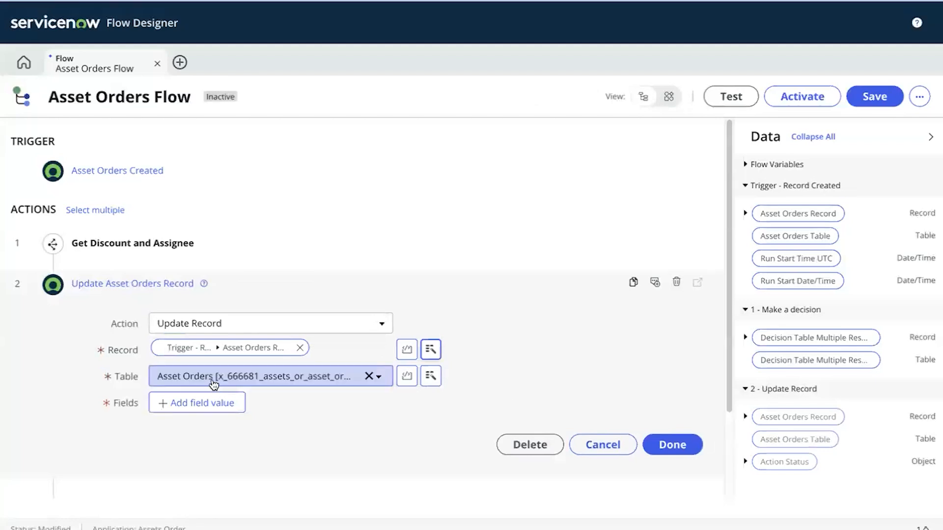
# Set the Discount field from the decision table's Discount result element
pyautogui.click(200, 402)
pyautogui.click(189, 402)
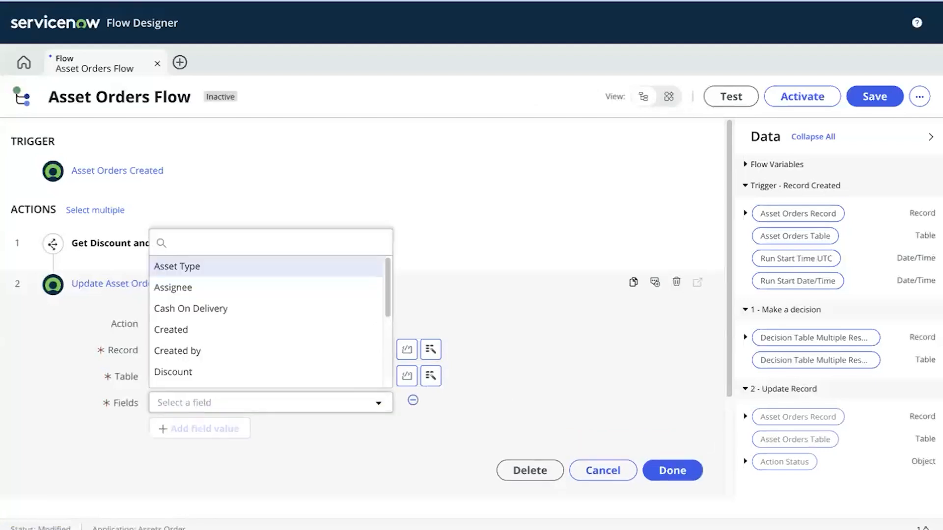
pyautogui.write('dis')
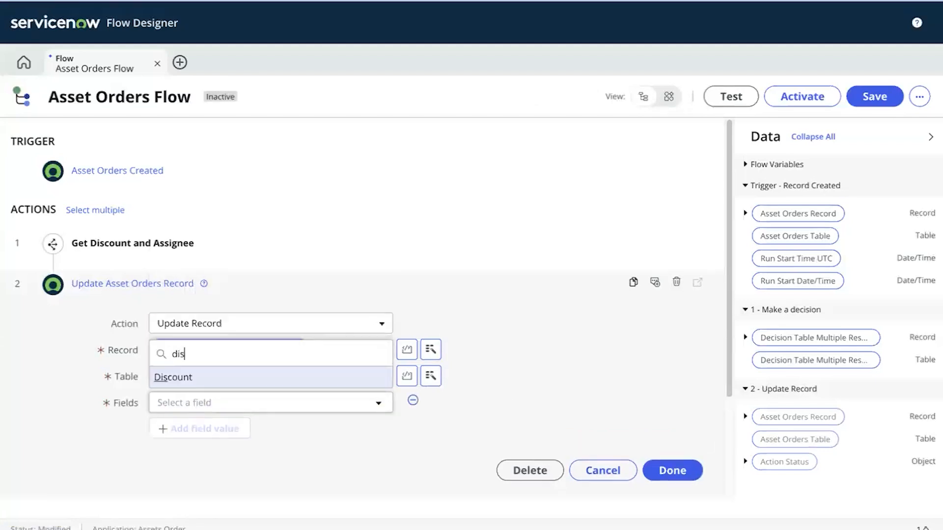
pyautogui.click(221, 382)
pyautogui.click(676, 403)
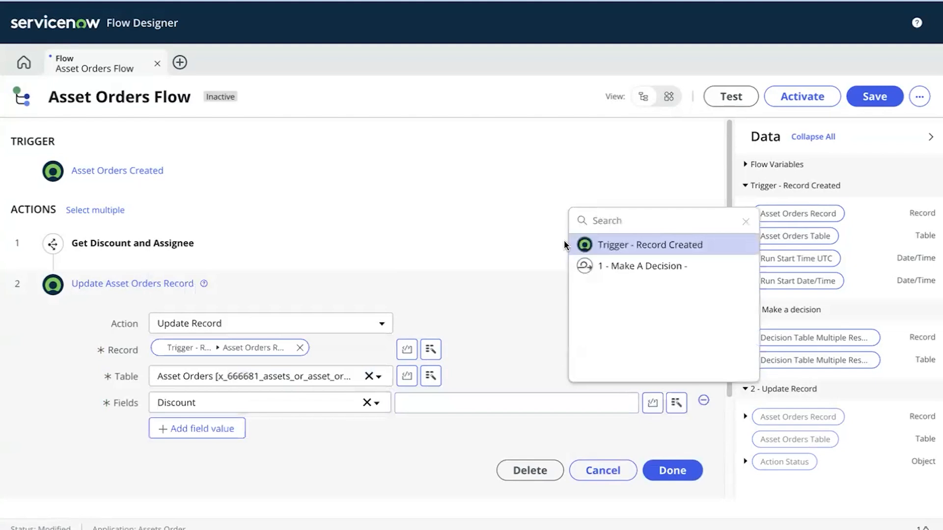
pyautogui.click(639, 267)
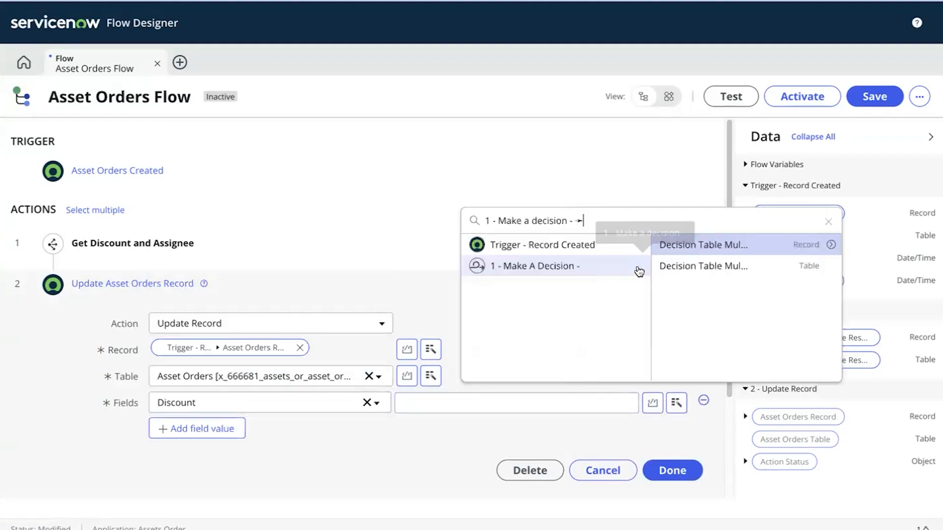
pyautogui.click(832, 245)
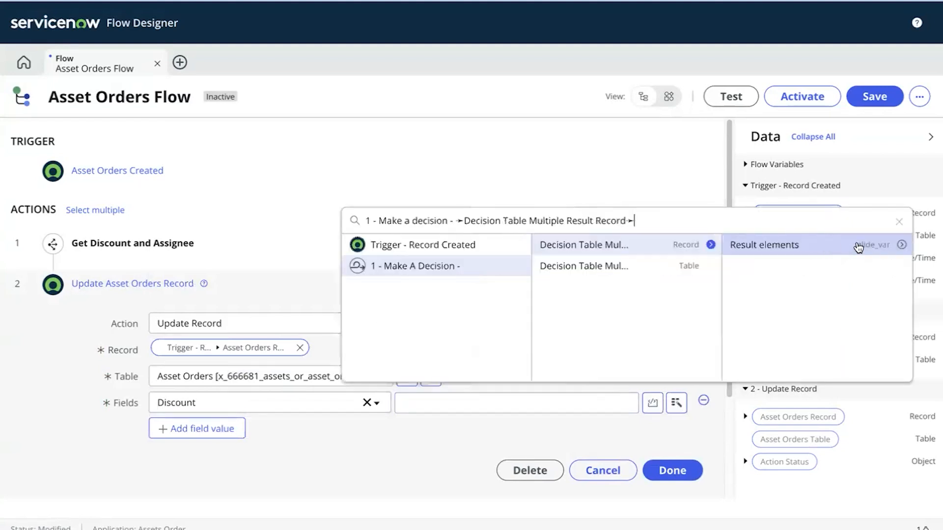
pyautogui.click(900, 245)
pyautogui.click(777, 268)
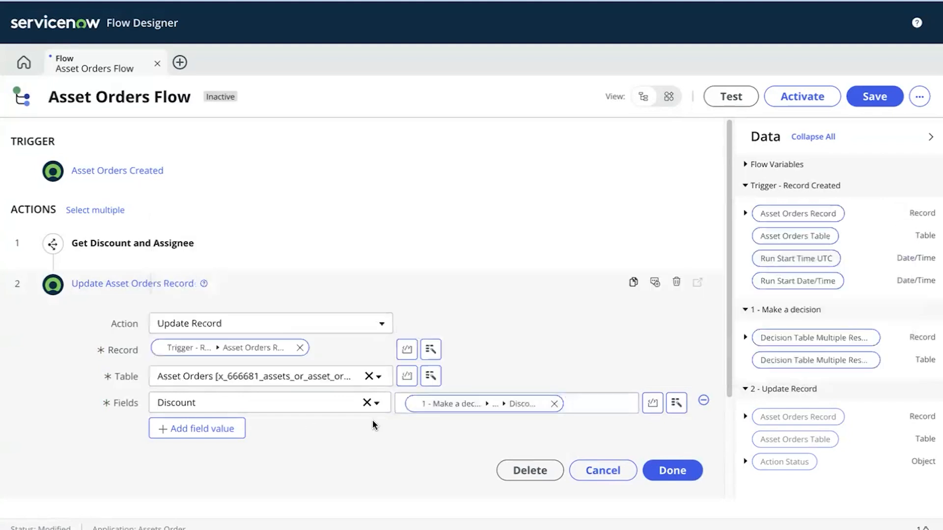
# Set the Assignee field from the decision table's Assignee result element and finish the step
pyautogui.click(177, 429)
pyautogui.click(179, 427)
pyautogui.write('Ass')
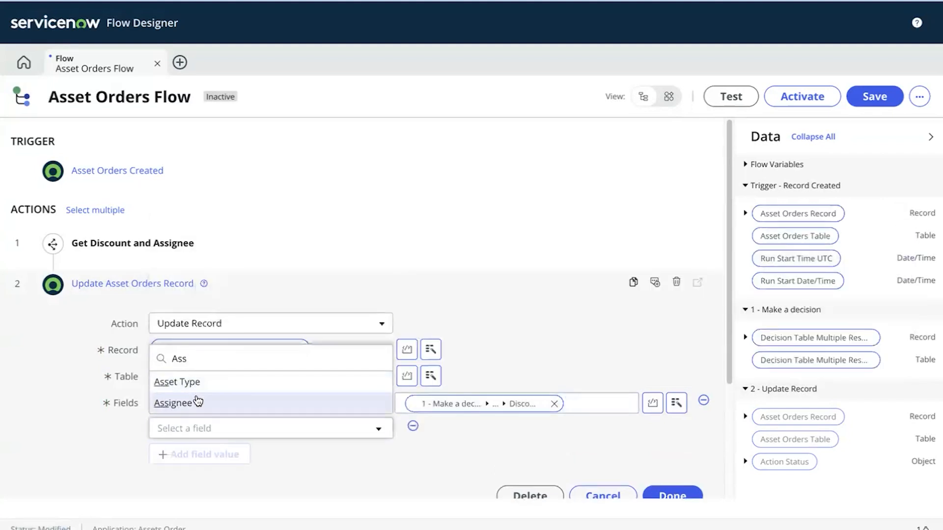
pyautogui.click(197, 402)
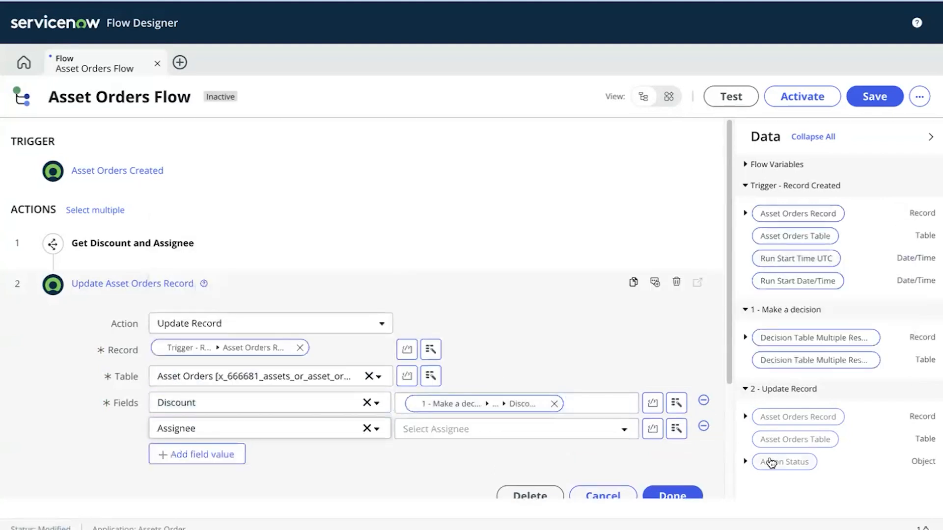
pyautogui.click(676, 428)
pyautogui.click(634, 294)
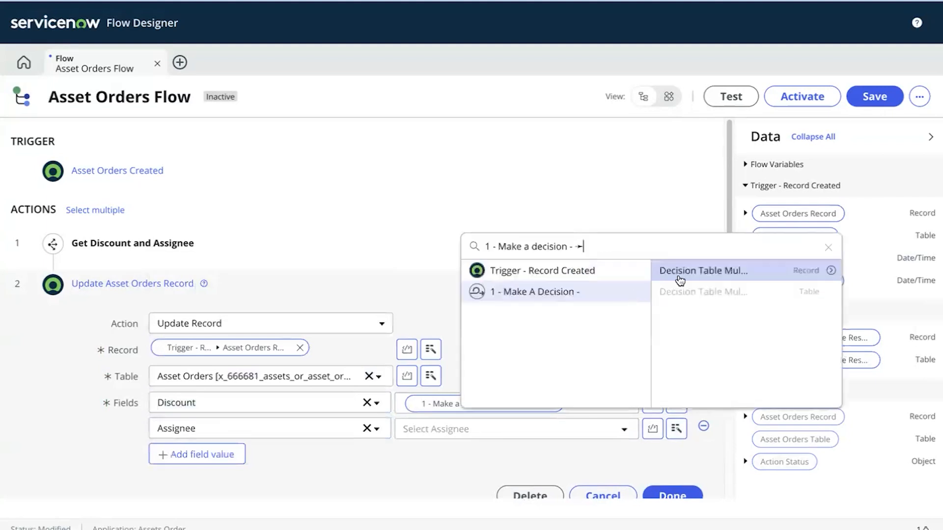
pyautogui.click(831, 272)
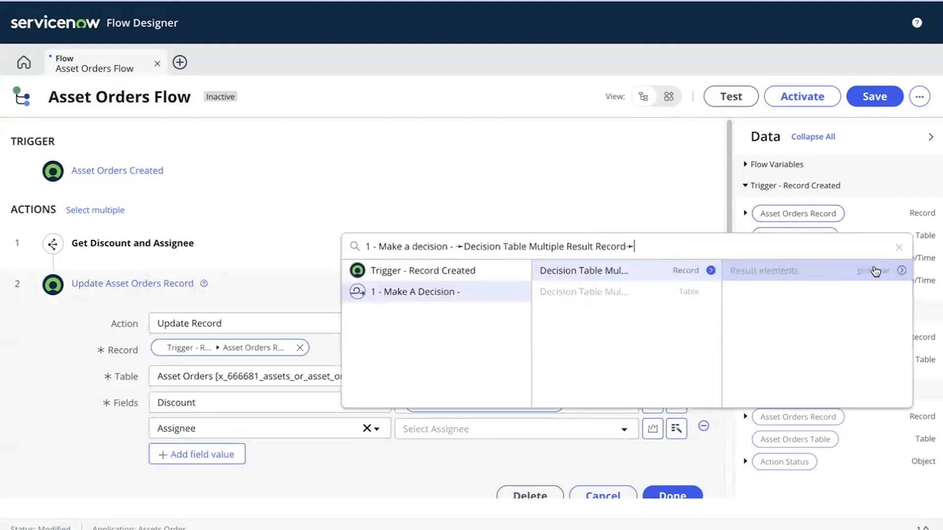
pyautogui.click(902, 271)
pyautogui.click(772, 277)
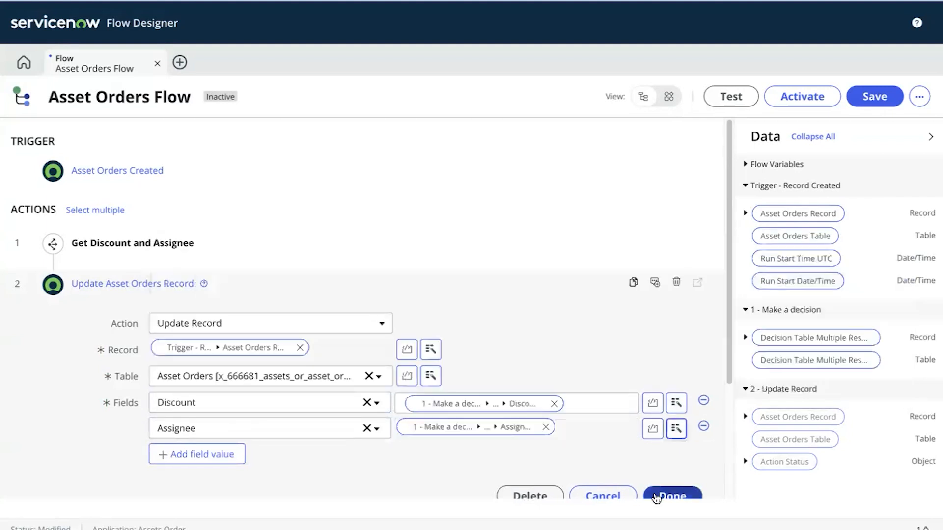
pyautogui.click(664, 492)
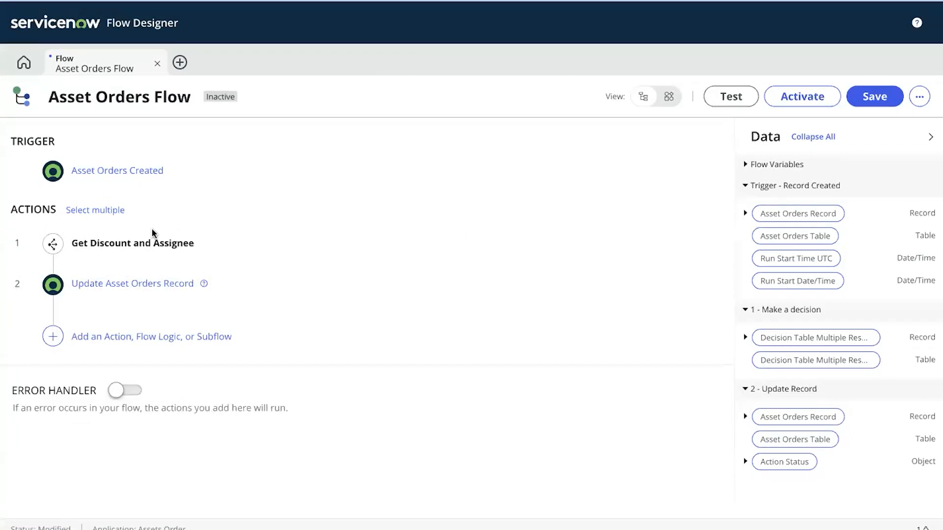
# Save the Asset Orders Flow and confirm its activation
pyautogui.click(876, 97)
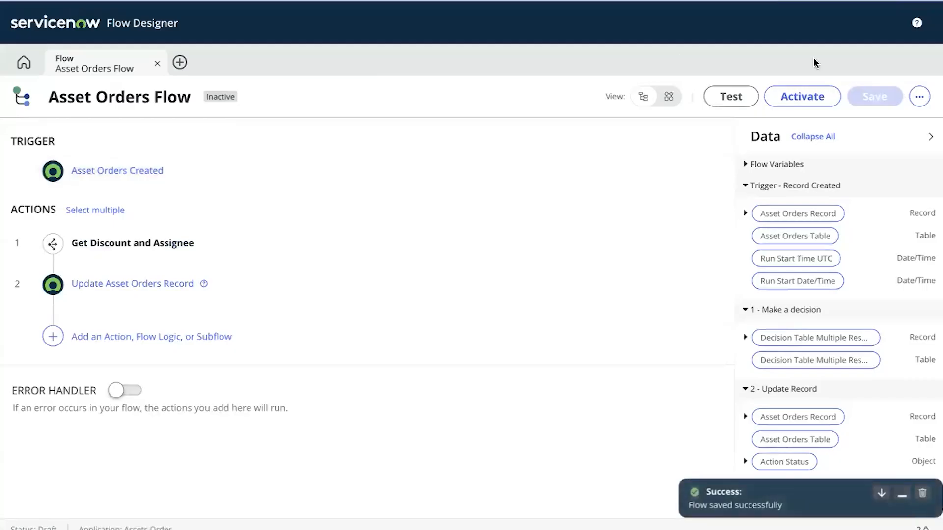
pyautogui.click(802, 97)
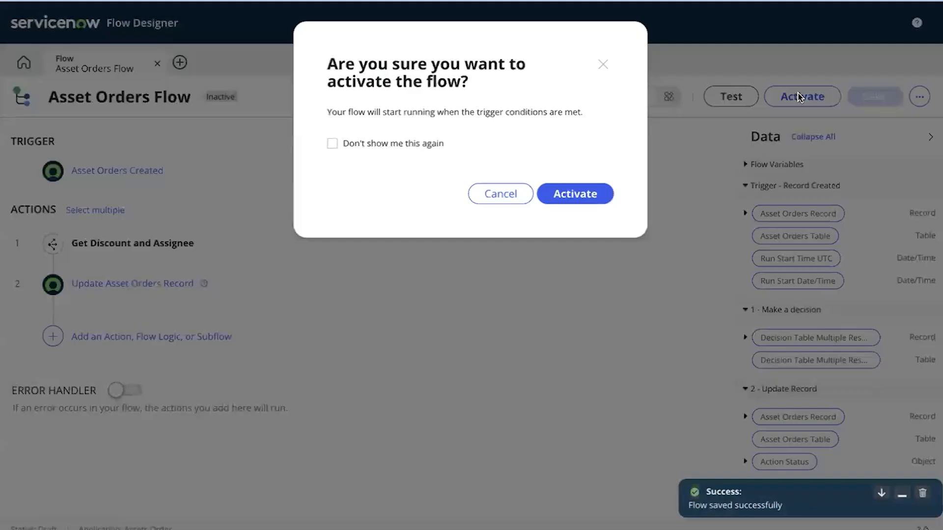
pyautogui.click(563, 199)
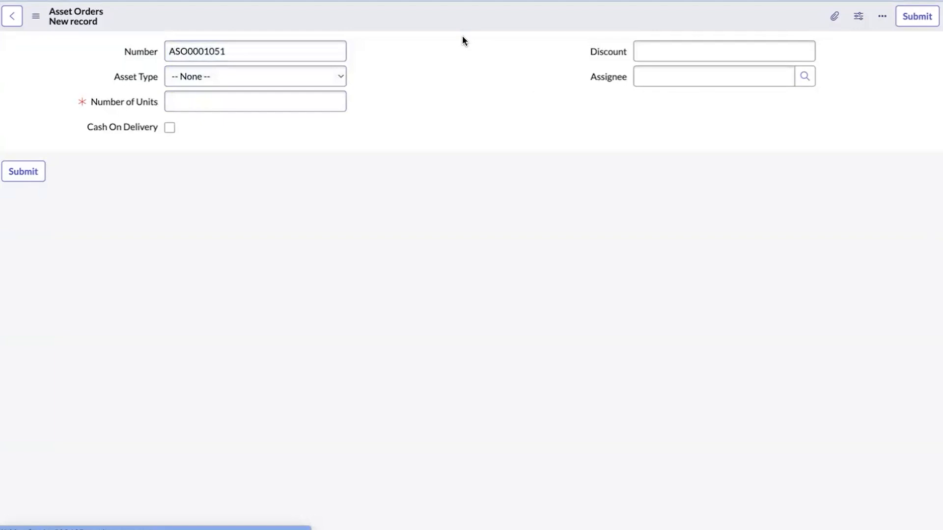
# Fill the new order with Asset Type Desktop, 22 units and Cash On Delivery
pyautogui.click(242, 80)
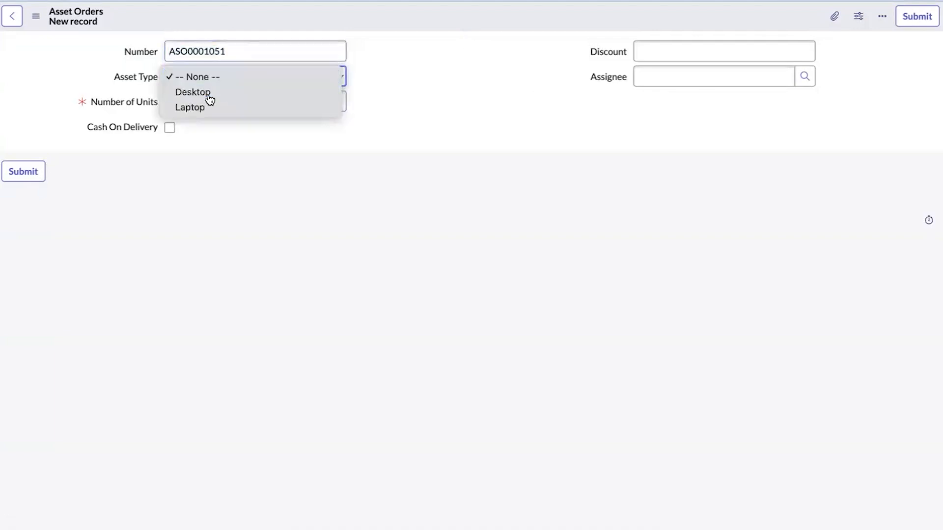
pyautogui.click(209, 95)
pyautogui.click(195, 102)
pyautogui.write('22')
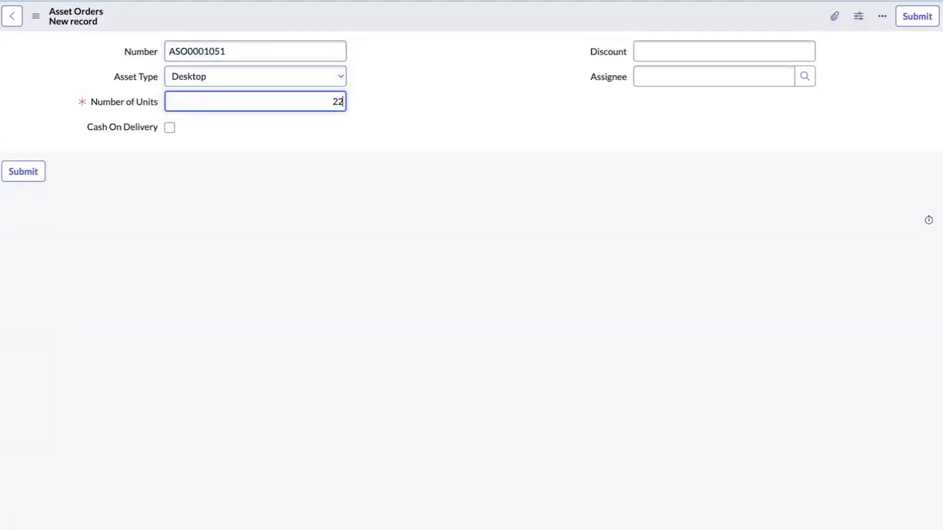
pyautogui.click(208, 143)
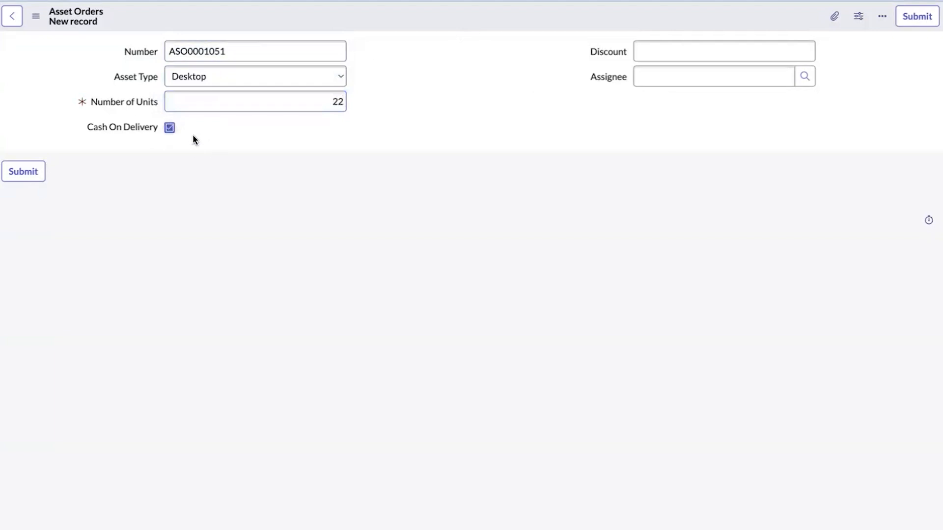
# Save the order, check its auto-filled Gold discount, and go to the decision table
pyautogui.rightClick(444, 23)
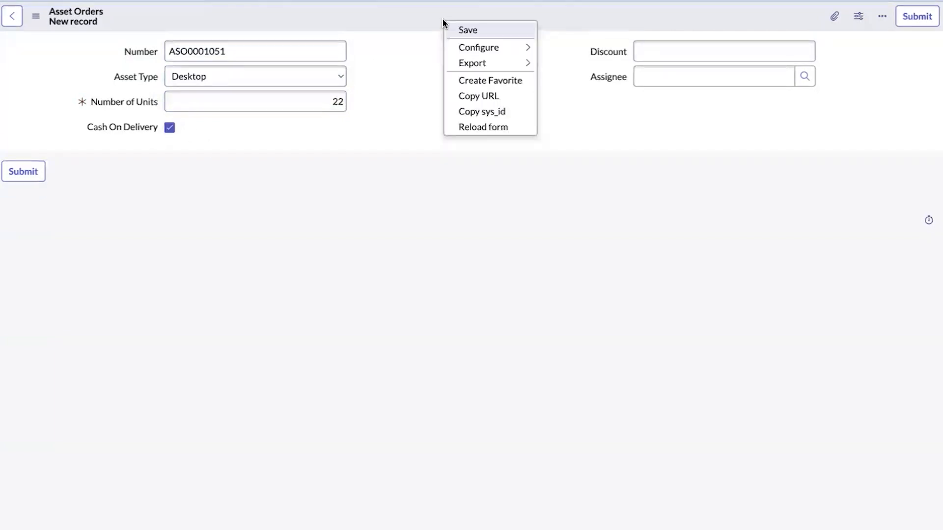
pyautogui.click(462, 30)
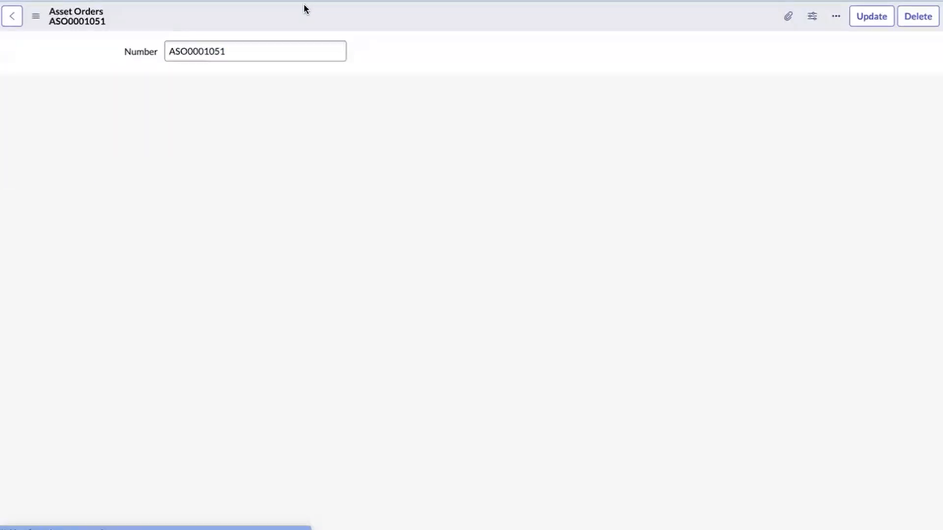
pyautogui.click(476, 40)
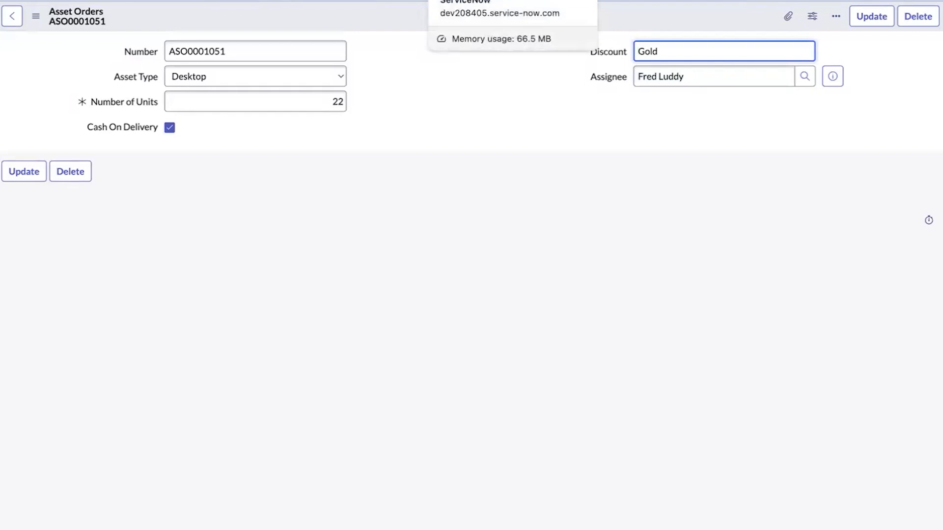
pyautogui.click(460, 0)
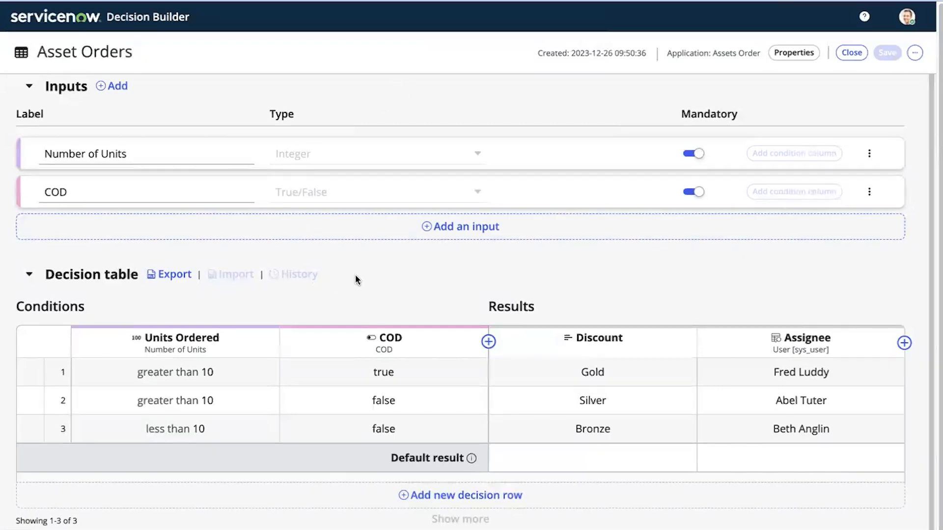
# Change row 1's Discount result from Gold to Platinum, save the table, and return to the order
pyautogui.click(614, 378)
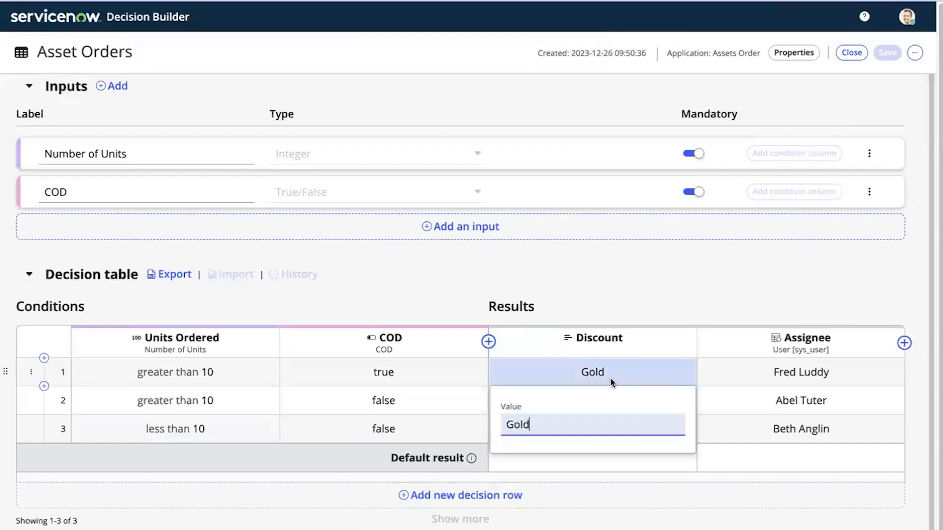
pyautogui.hotkey('ctrl', 'a')
pyautogui.press('BackSpace')
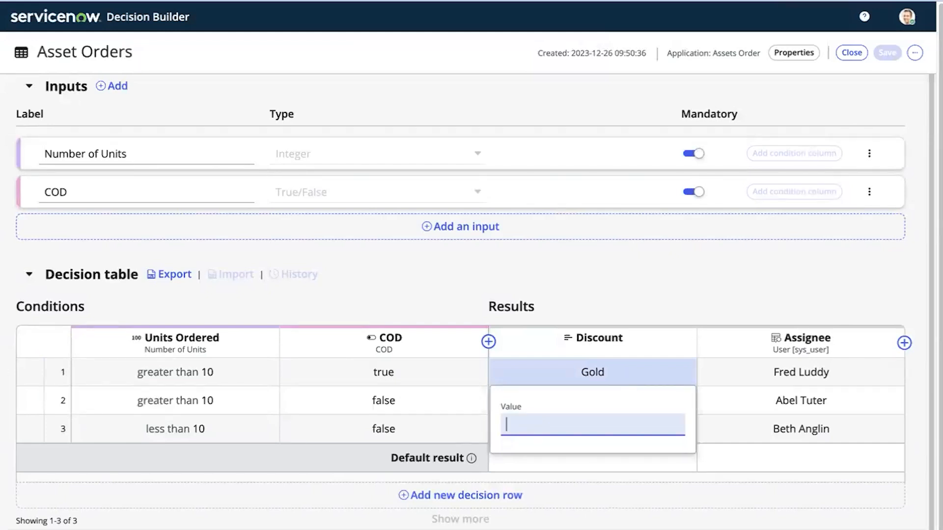
pyautogui.write('Pl')
pyautogui.write('tinum')
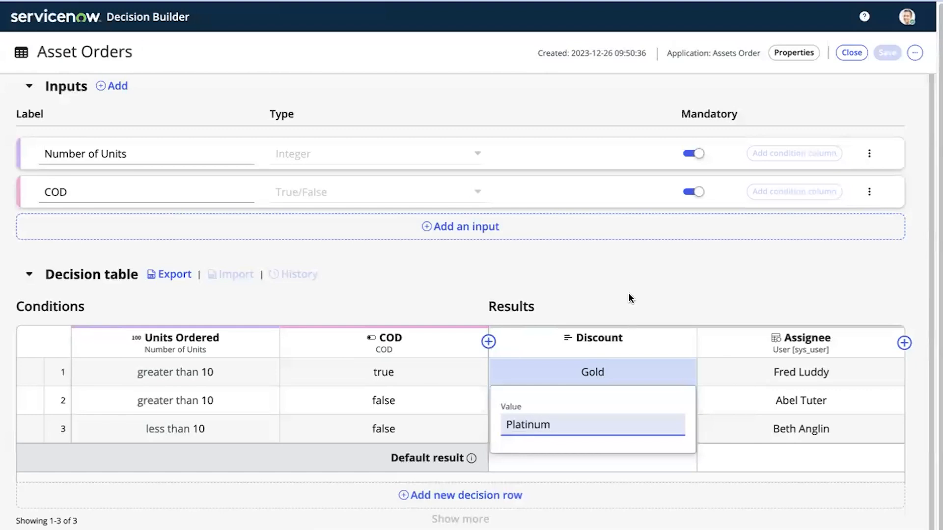
pyautogui.press('Return')
pyautogui.click(887, 52)
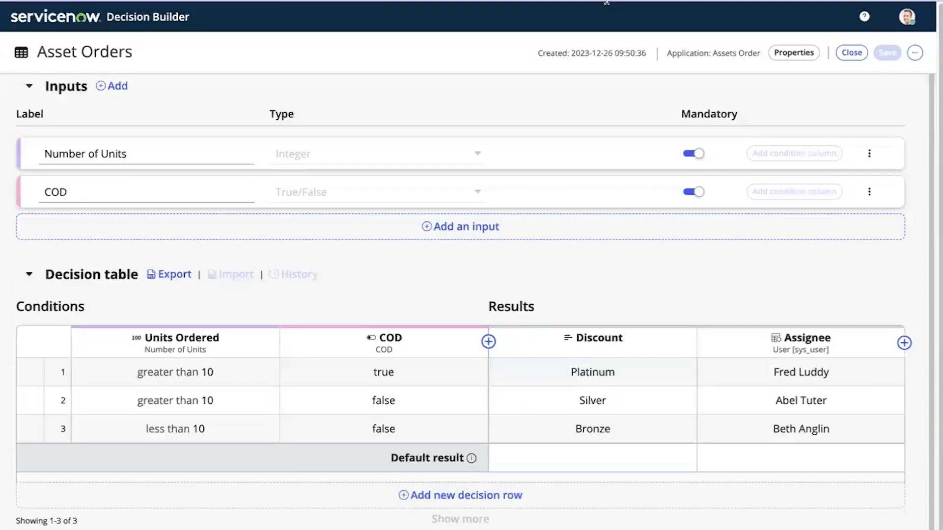
pyautogui.click(196, 0)
# From the Asset Orders list, start a new Desktop order with 22 units and Cash On Delivery
pyautogui.rightClick(7, 0)
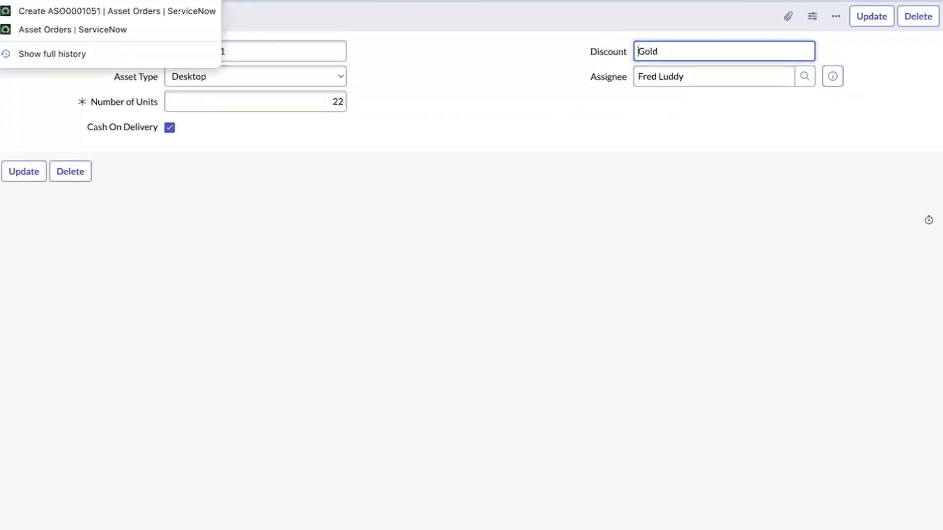
pyautogui.click(86, 27)
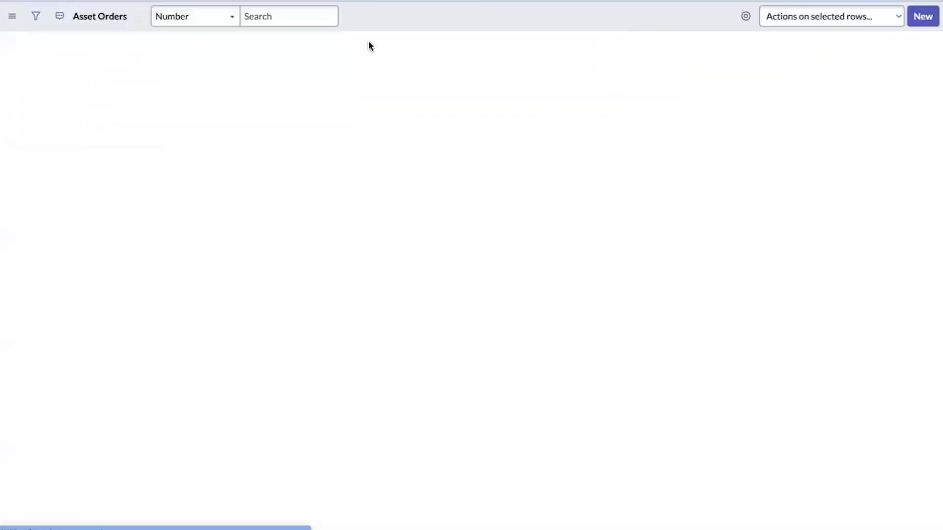
pyautogui.click(922, 16)
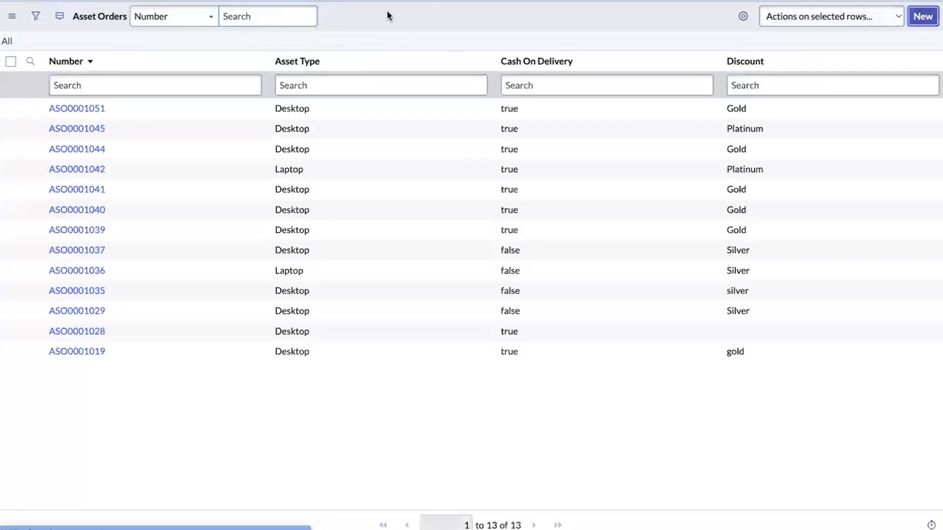
pyautogui.click(183, 77)
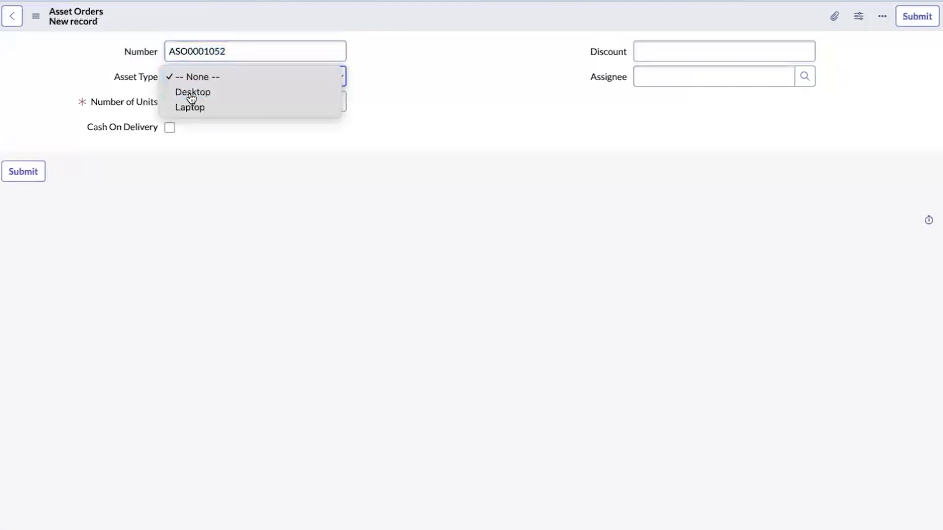
pyautogui.click(189, 92)
pyautogui.click(190, 101)
pyautogui.click(191, 132)
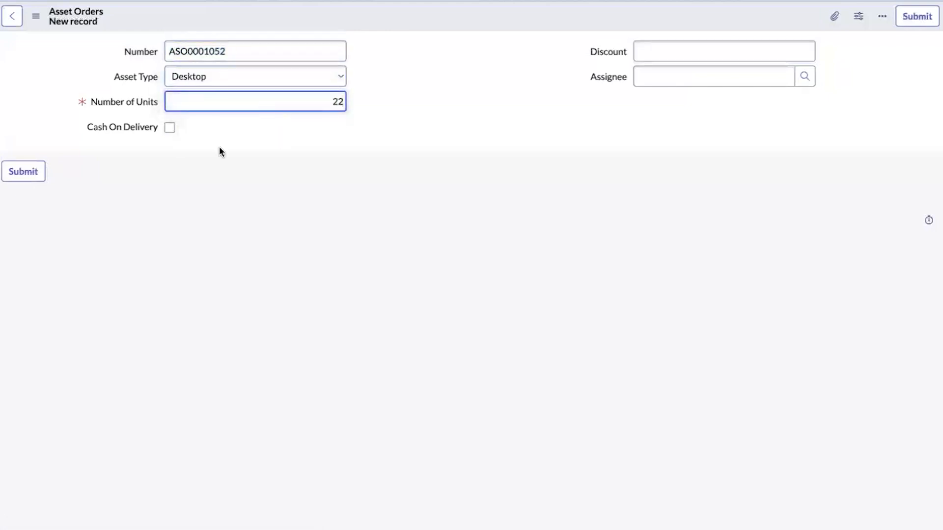
pyautogui.click(170, 127)
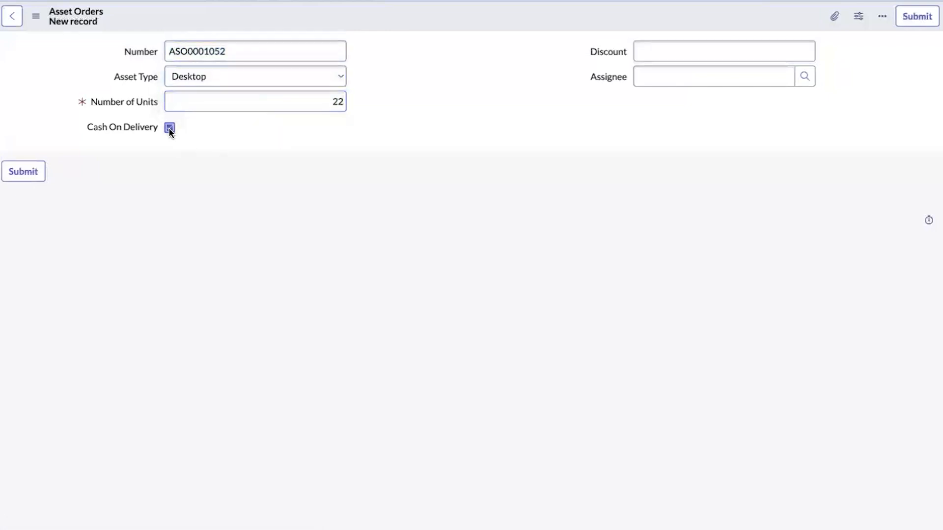
# Save the order, which now gets Platinum discount, and go to the decision table
pyautogui.rightClick(407, 18)
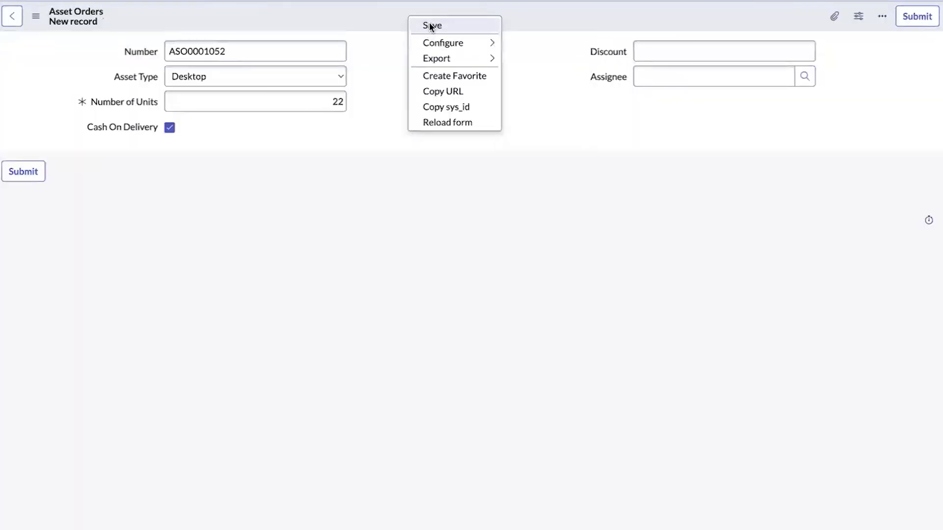
pyautogui.click(430, 25)
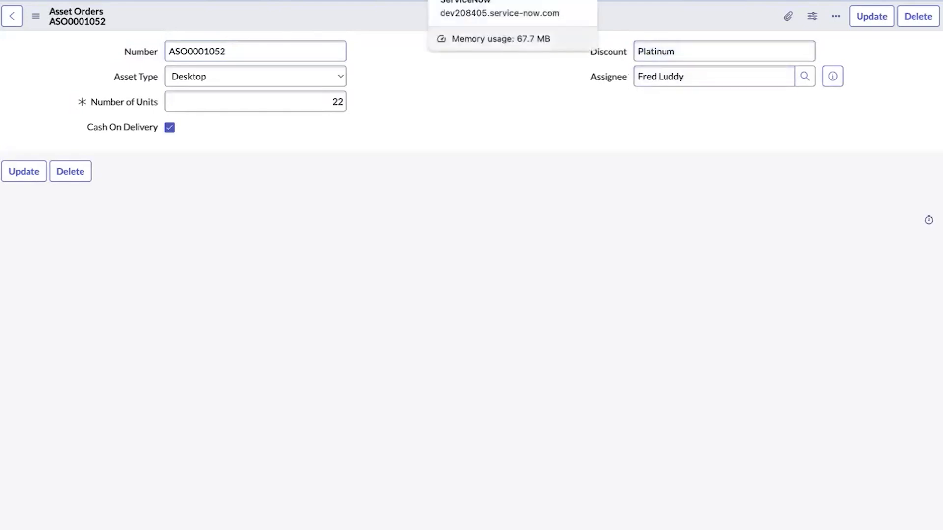
pyautogui.click(446, 1)
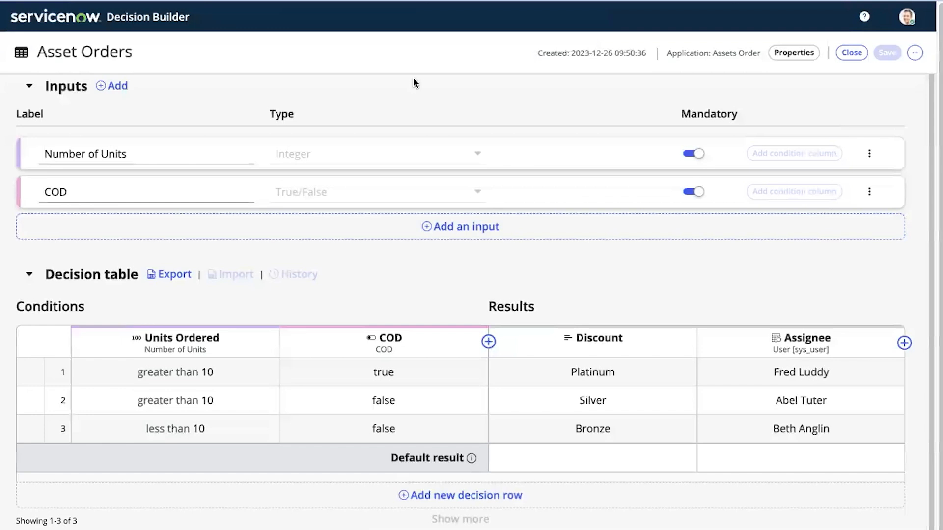